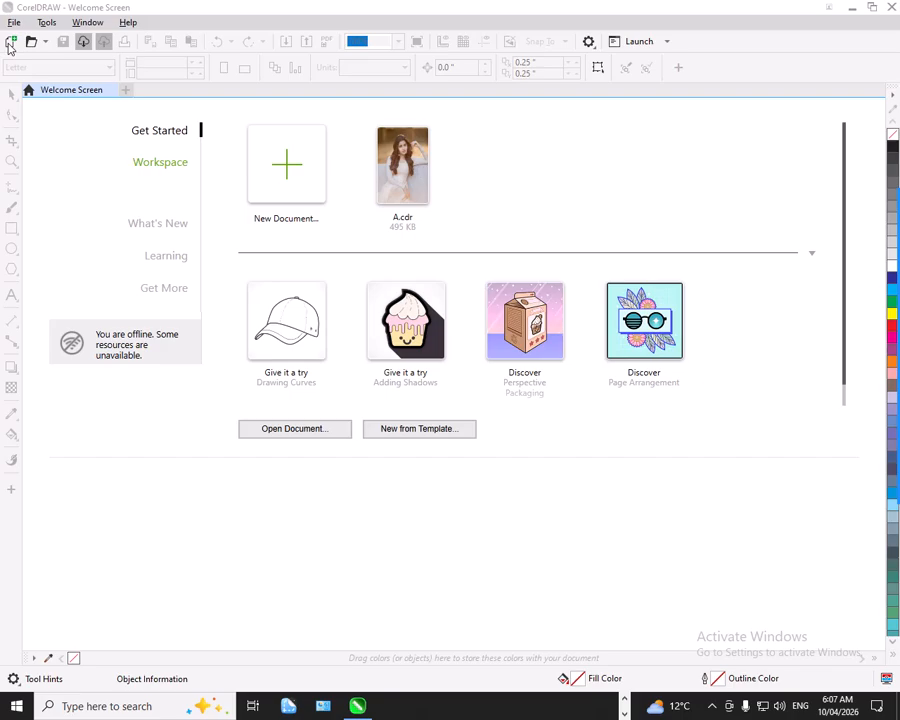
Start a new document and name it Print Setting.
left_click(10, 43)
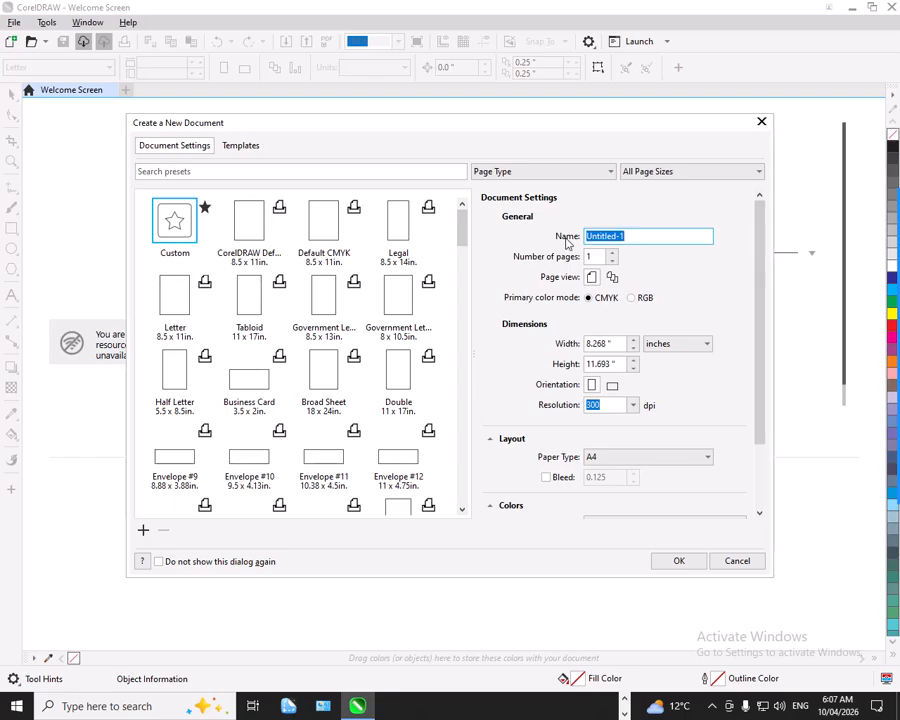
left_click_drag(626, 237, 577, 238)
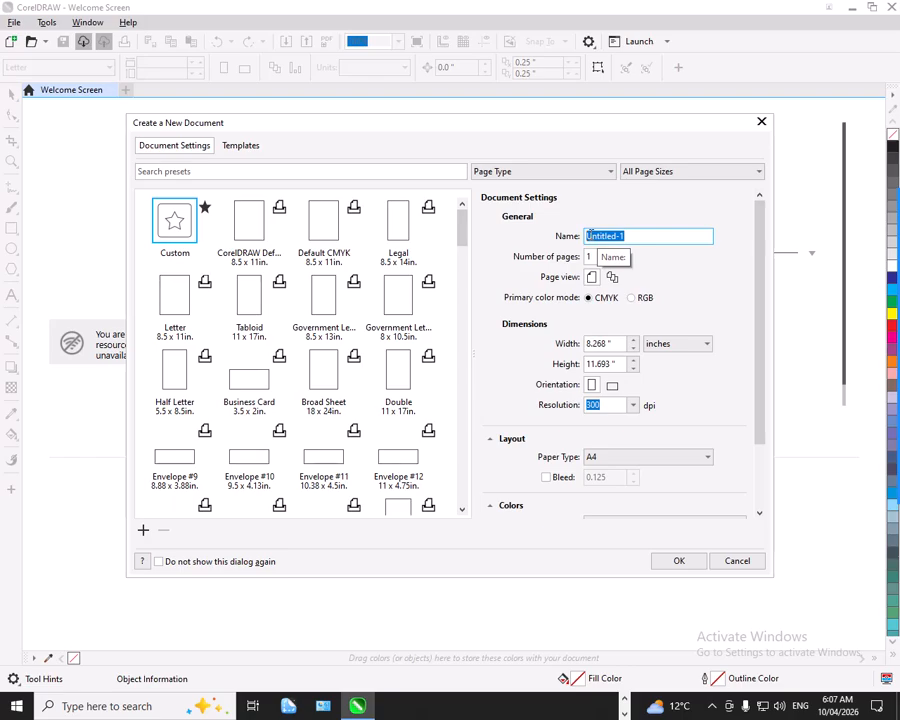
type("Print Setting")
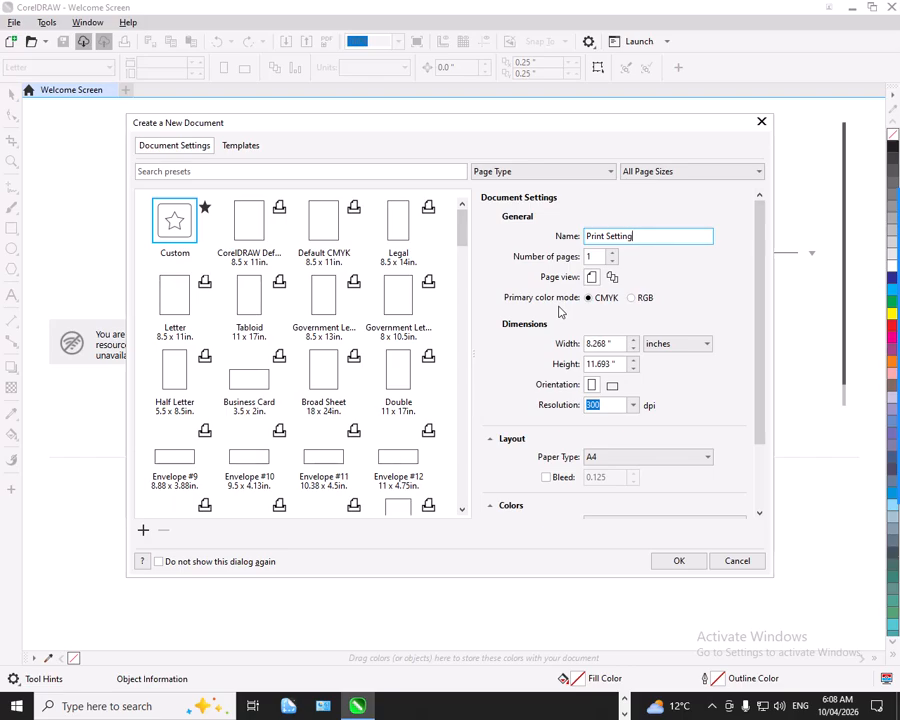
Examine the available measurement units and resolution choices for the new document, keeping inches and 300 dpi.
left_click(680, 349)
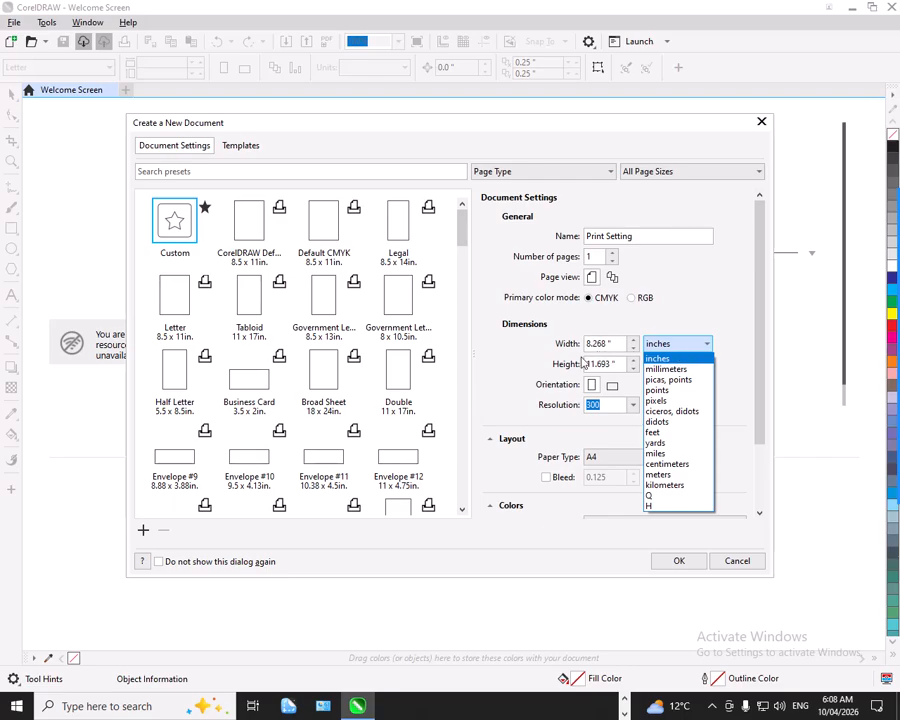
left_click(524, 373)
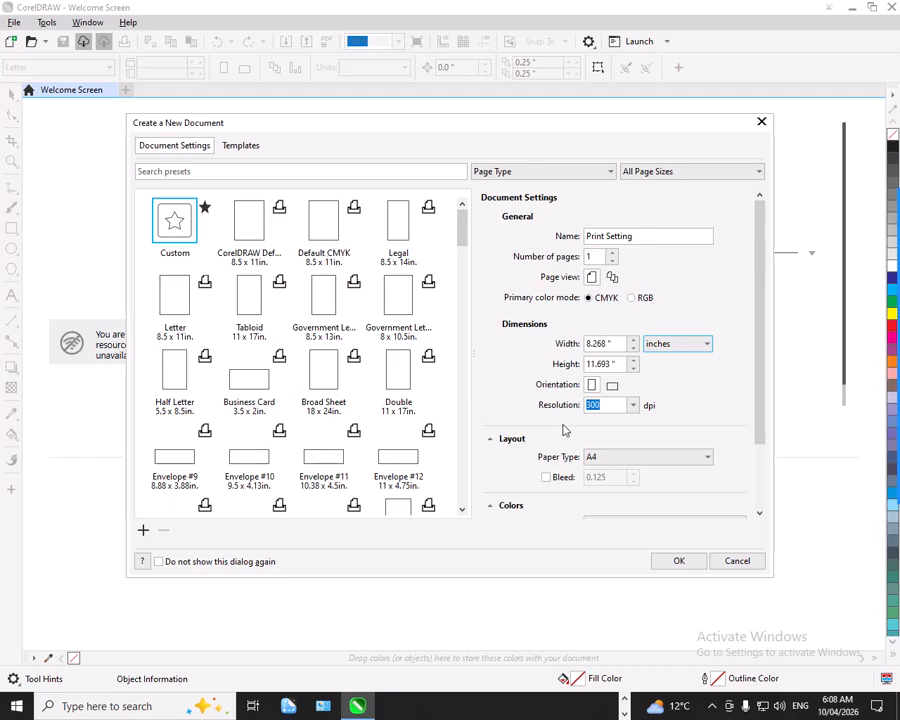
left_click(631, 410)
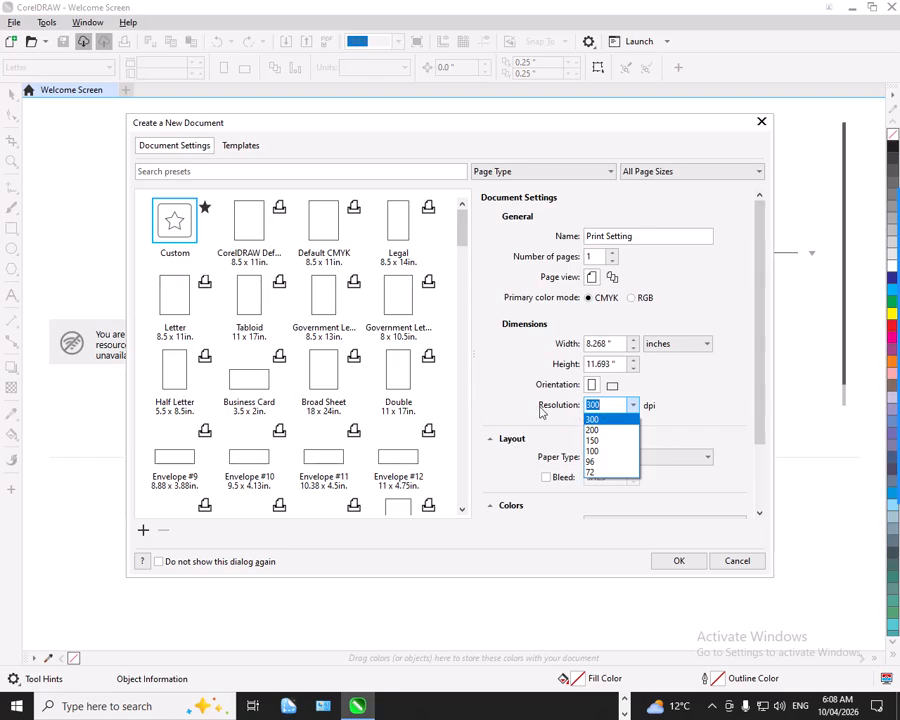
left_click(665, 415)
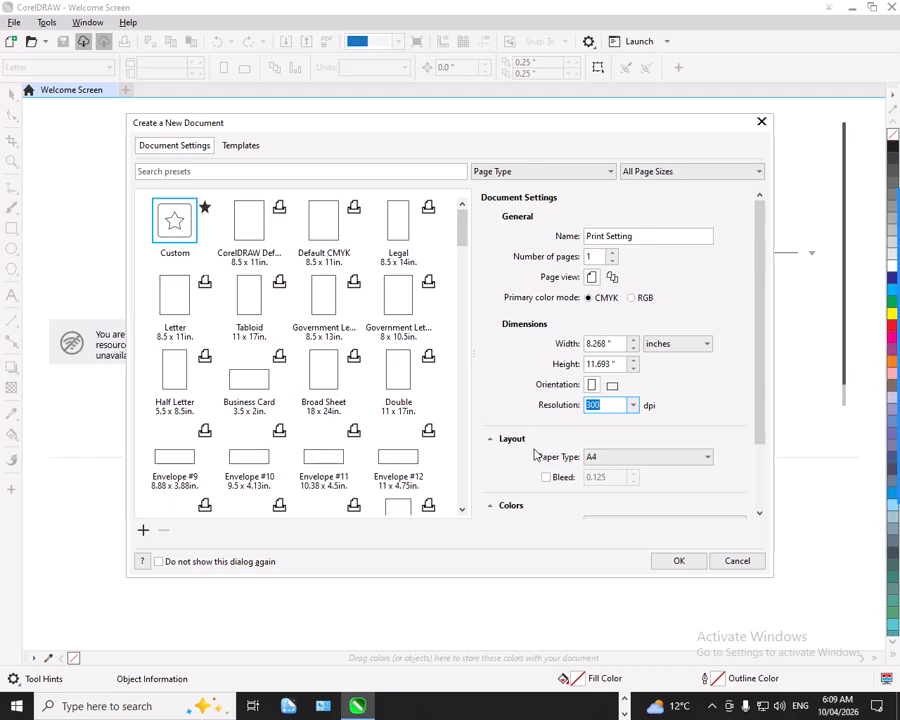
Choose A4 as the paper type and create the document.
scroll(538, 455, "down", 1)
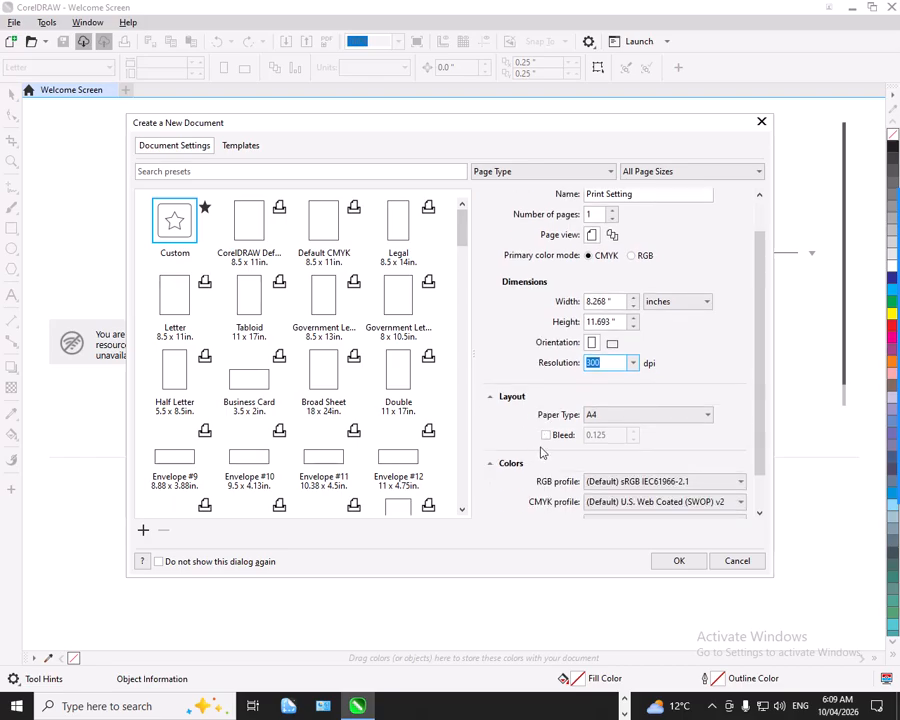
left_click(593, 420)
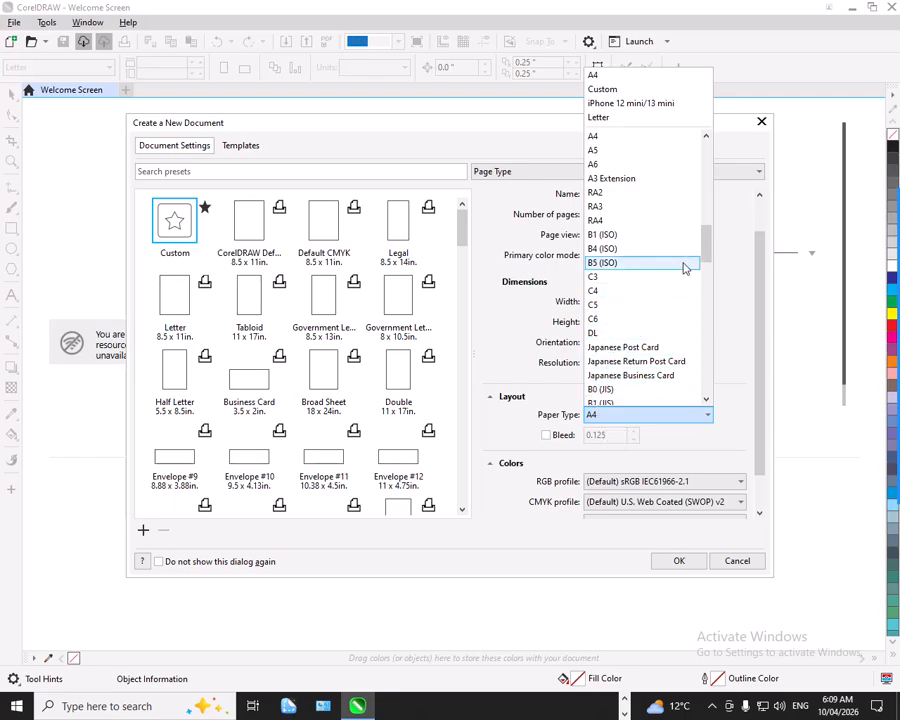
left_click_drag(705, 243, 697, 208)
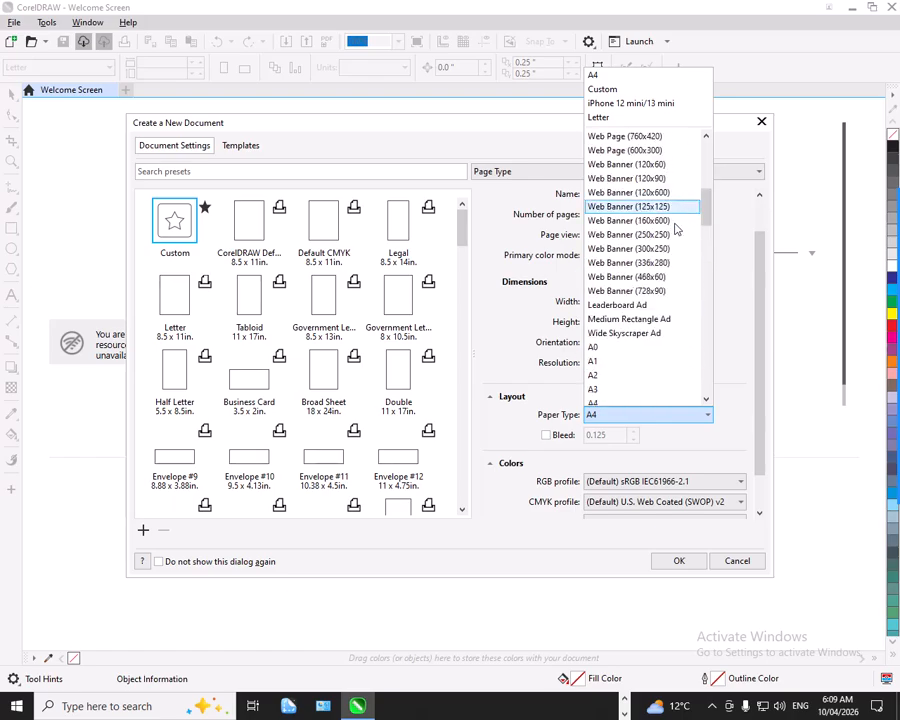
left_click(603, 409)
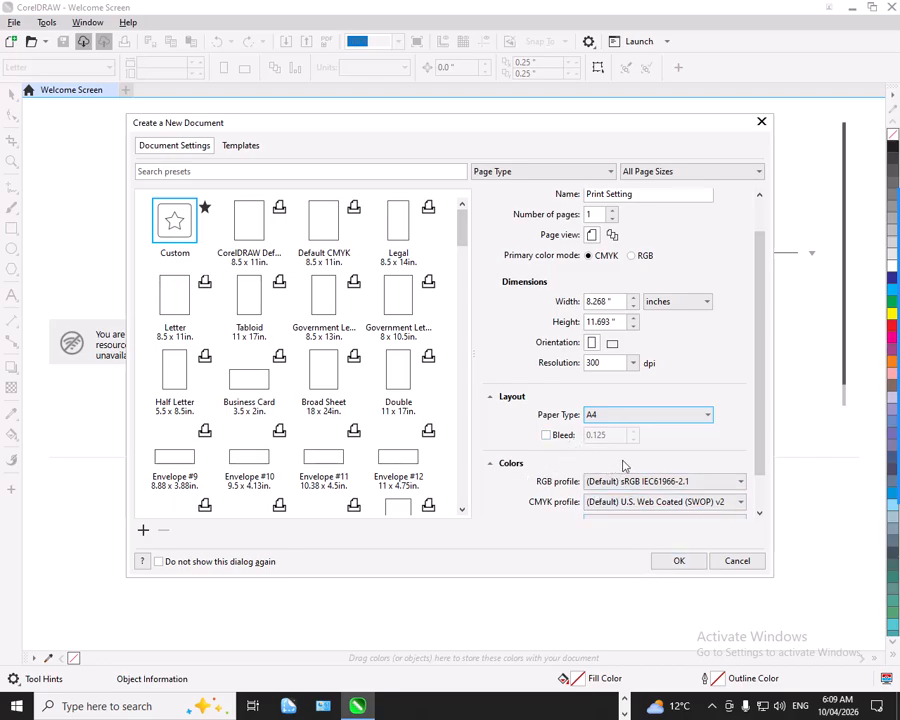
left_click_drag(763, 383, 757, 422)
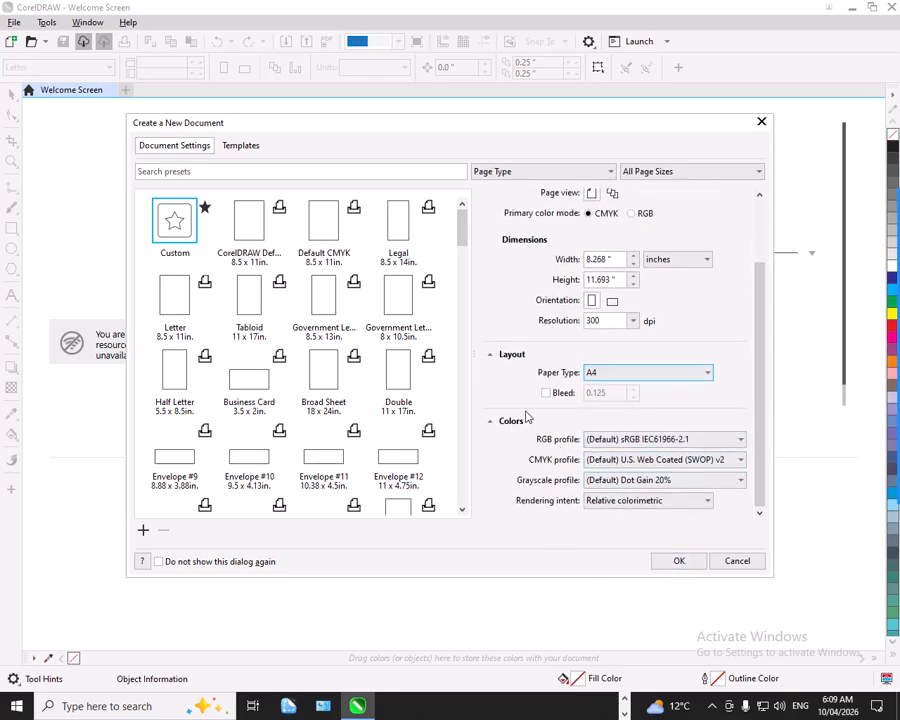
left_click(676, 564)
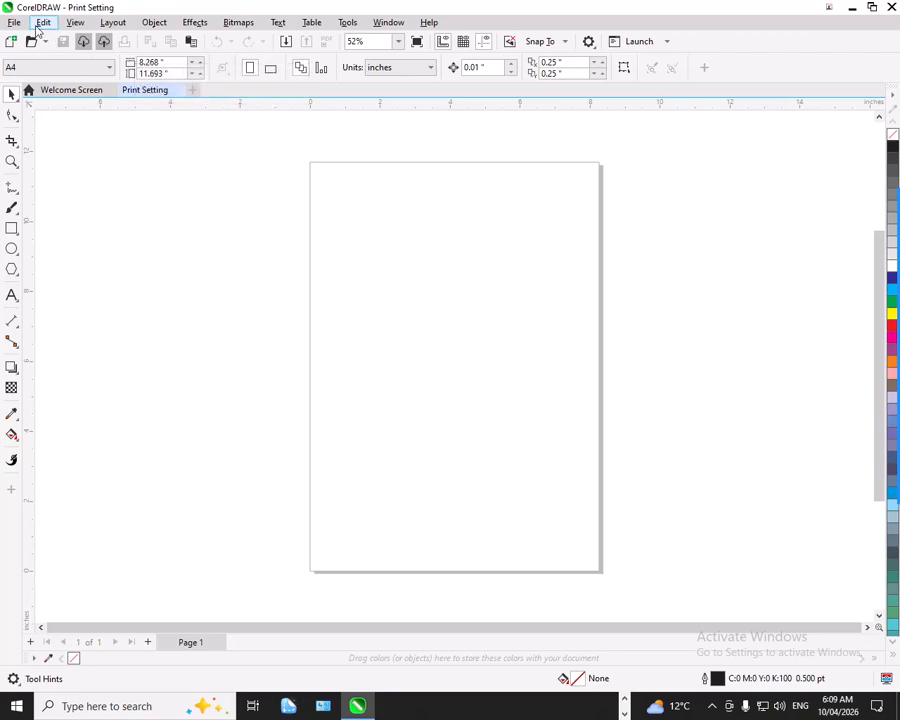
left_click(14, 23)
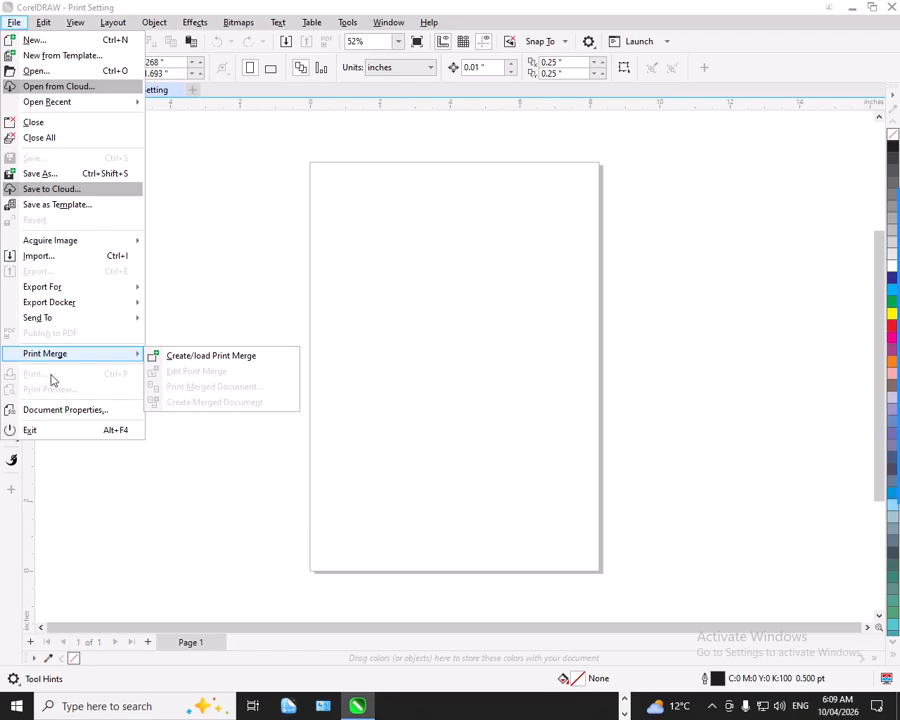
left_click(391, 298)
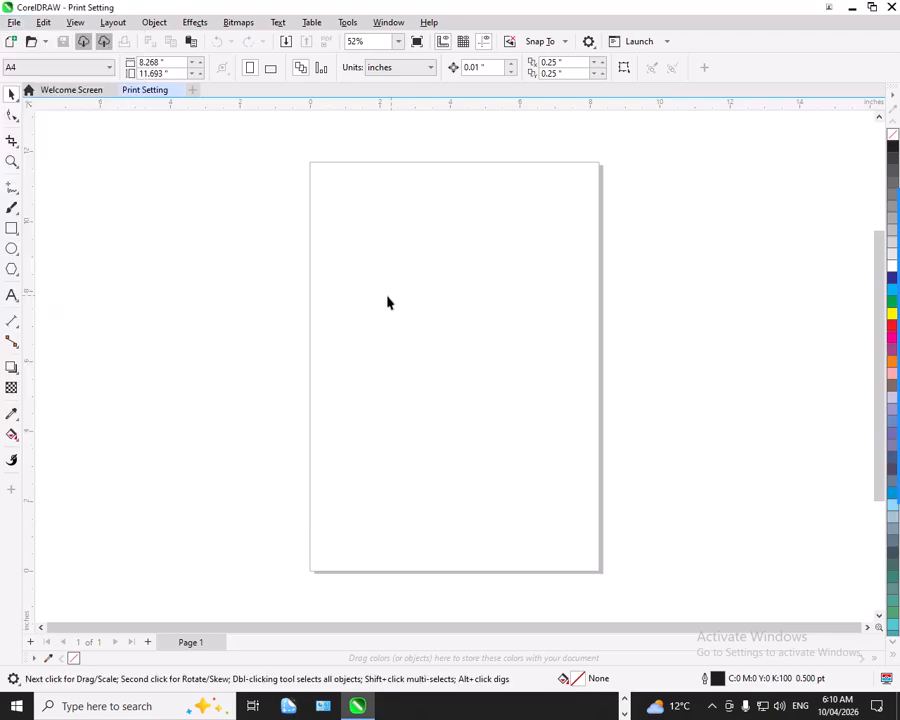
Draw a rectangle about 7.74 by 7 inches across the middle of the page and fill it red.
left_click(11, 229)
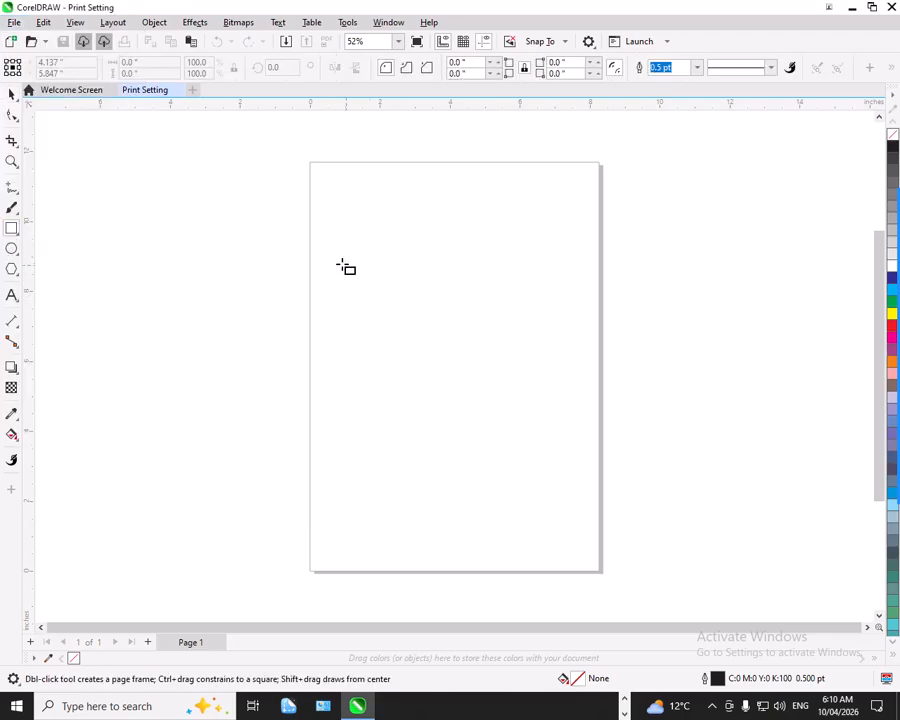
left_click_drag(319, 243, 593, 488)
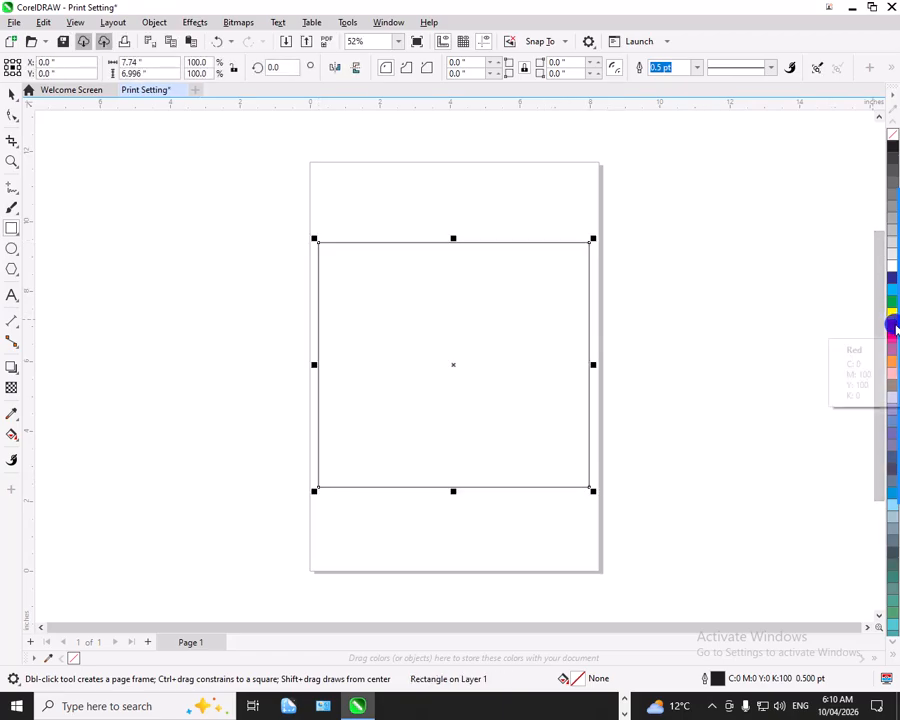
left_click(893, 326)
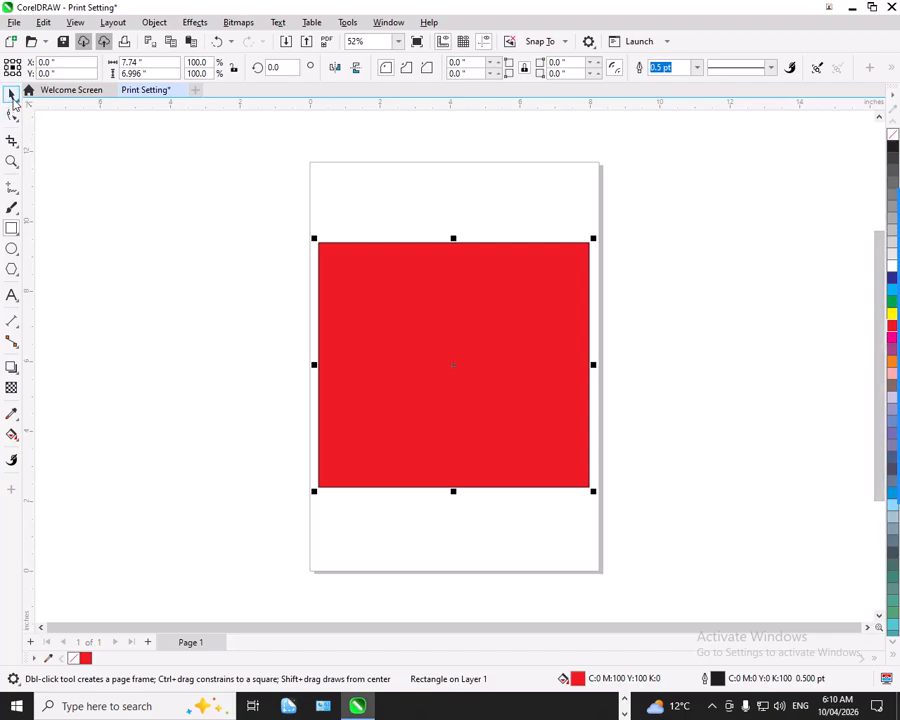
Make a copy of the red rectangle reduced to about 1.63 inches high along its upper edge, and fill the copy yellow.
left_click(12, 95)
left_click(10, 227)
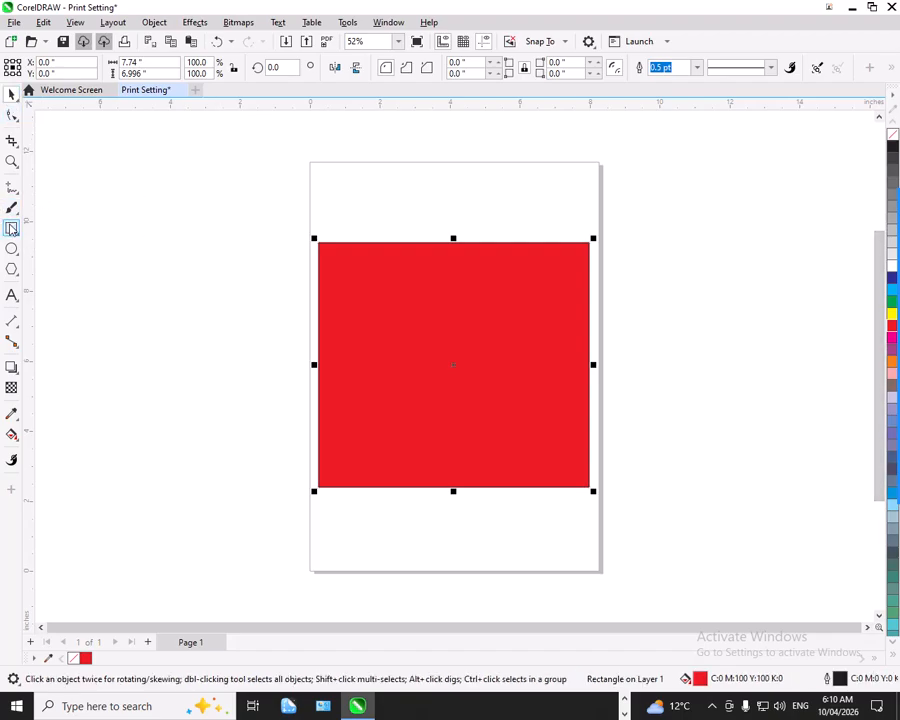
left_click(12, 95)
left_click(393, 302)
left_click(391, 298)
mouse_move(454, 492)
left_mouse_down()
mouse_move(445, 446)
mouse_move(447, 305)
left_mouse_up()
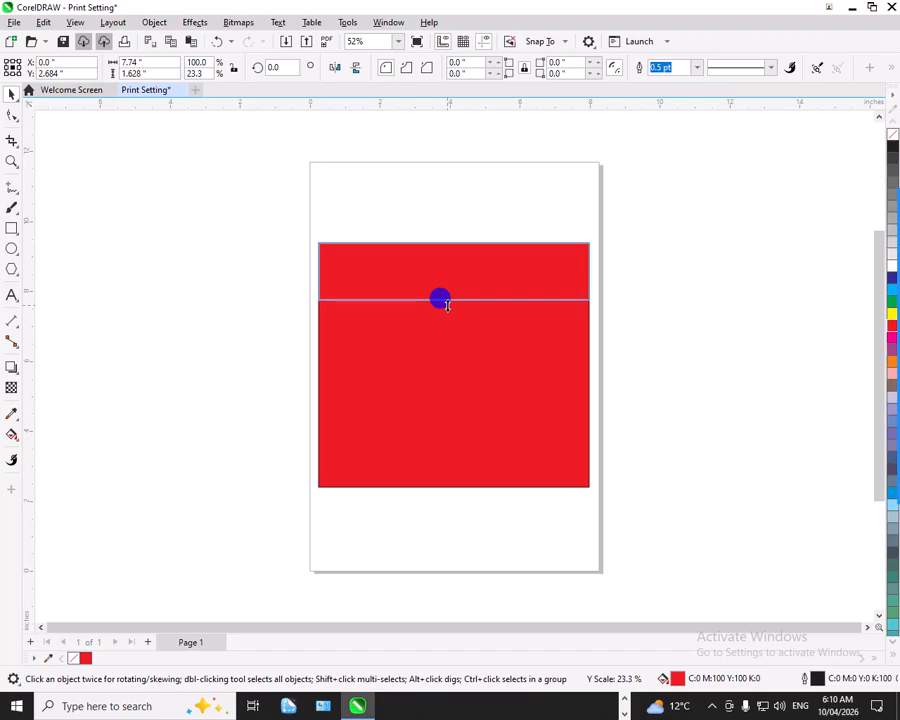
left_click_drag(446, 303, 446, 303)
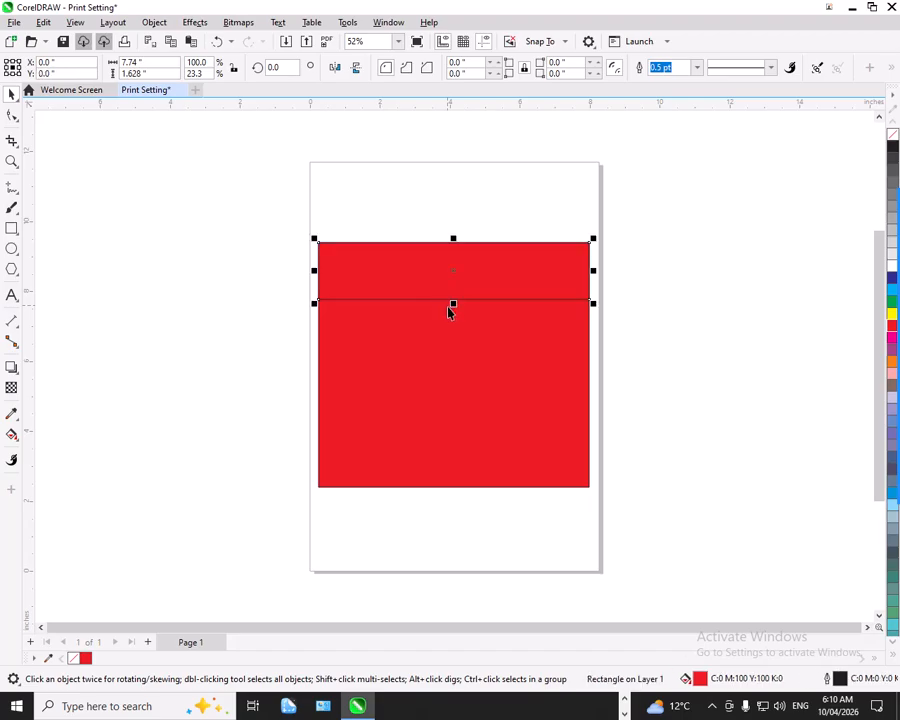
left_click(892, 313)
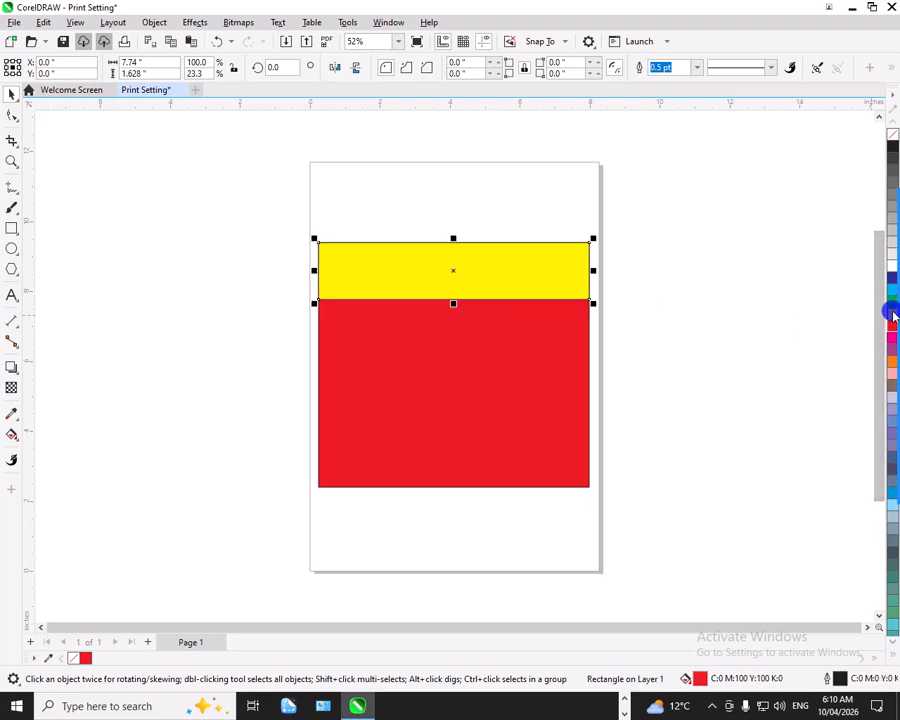
Remove the outline from both the yellow and red rectangles, keeping their fills.
left_click_drag(653, 239, 312, 541)
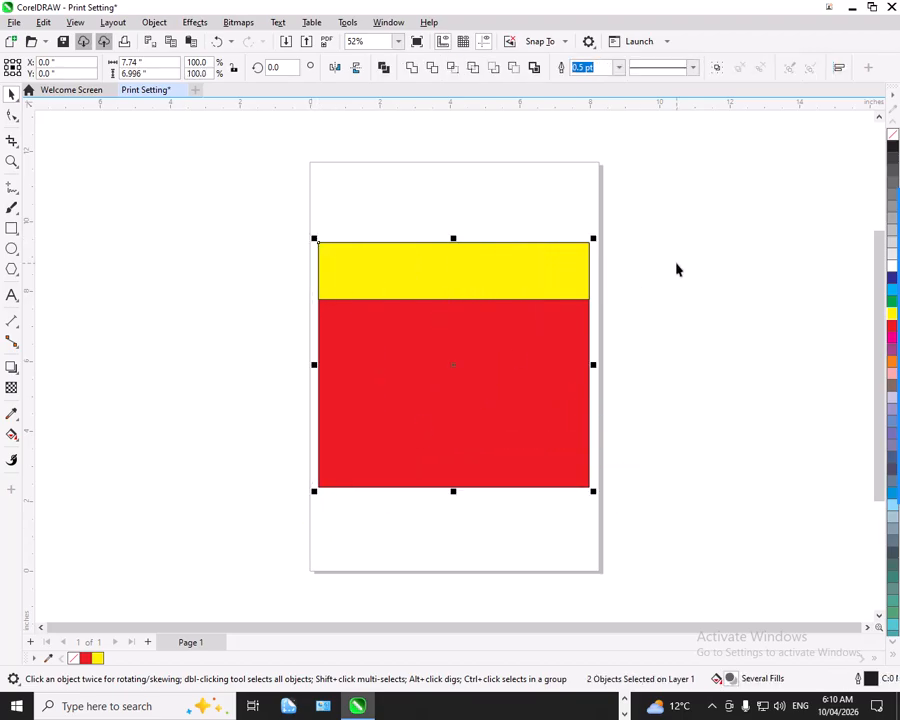
right_click(890, 136)
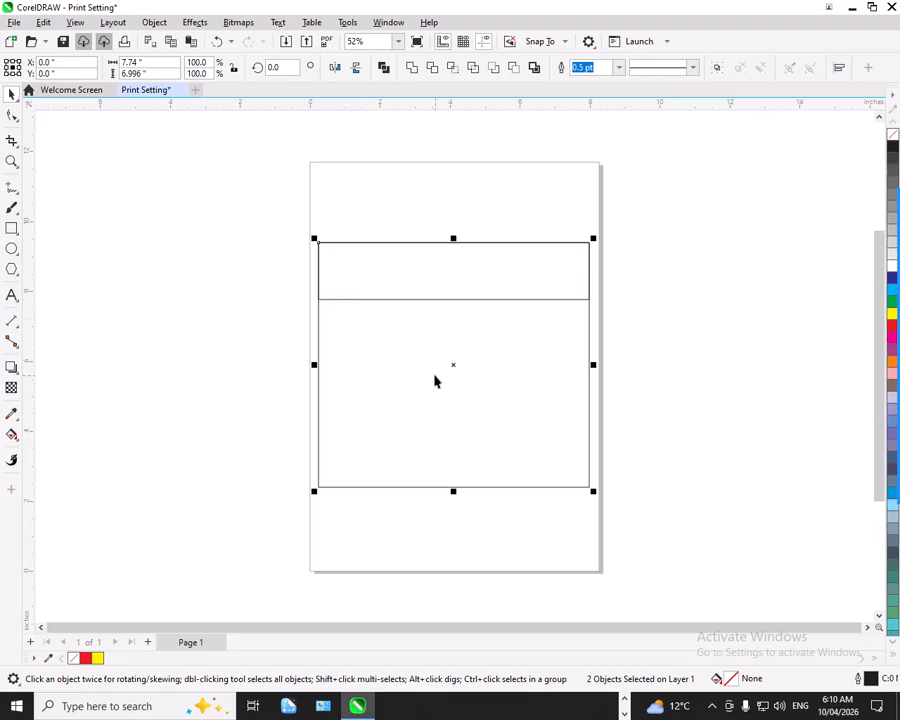
key("ctrl+z")
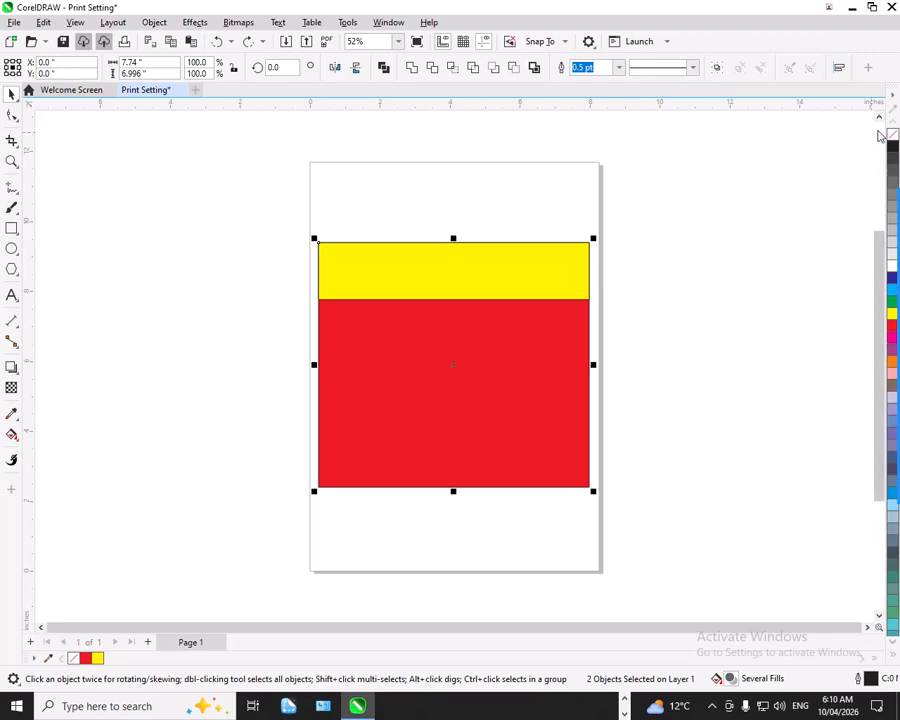
key("ctrl+shift+z")
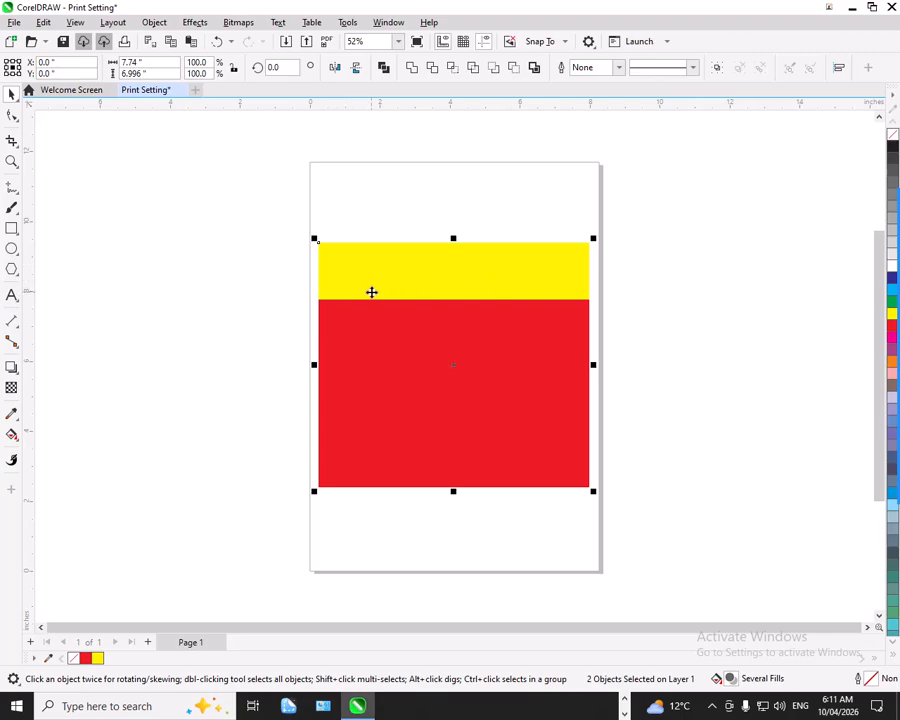
key("ctrl+z")
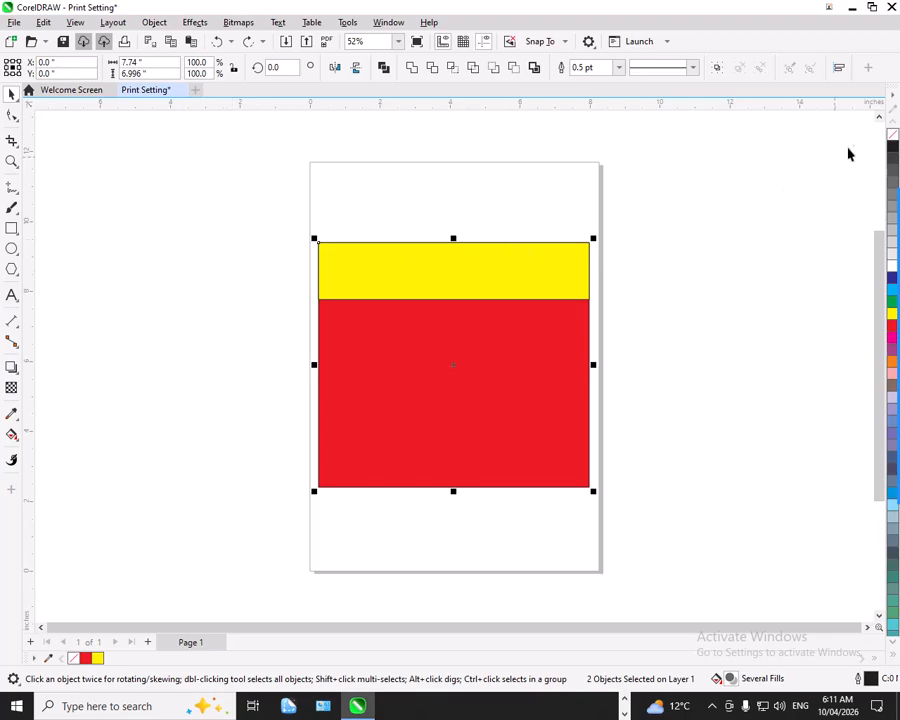
right_click(894, 135)
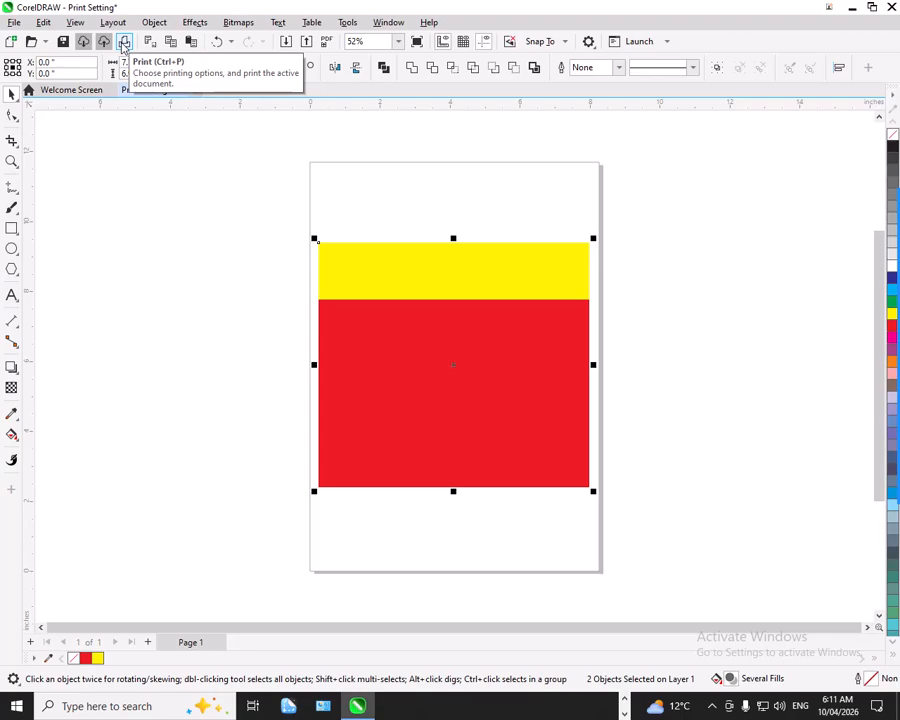
left_click(12, 24)
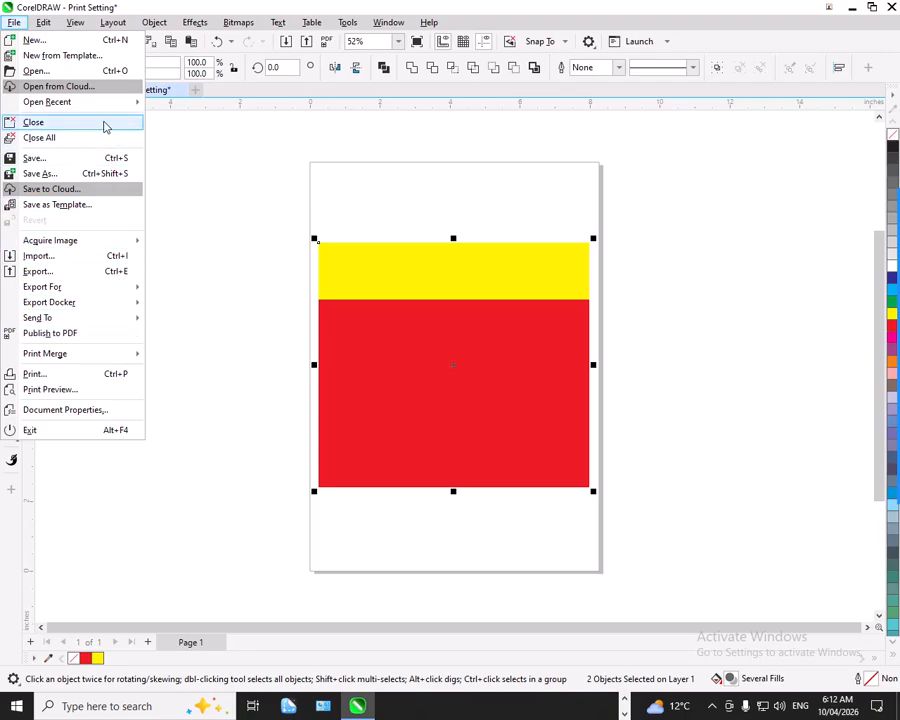
mouse_move(90, 101)
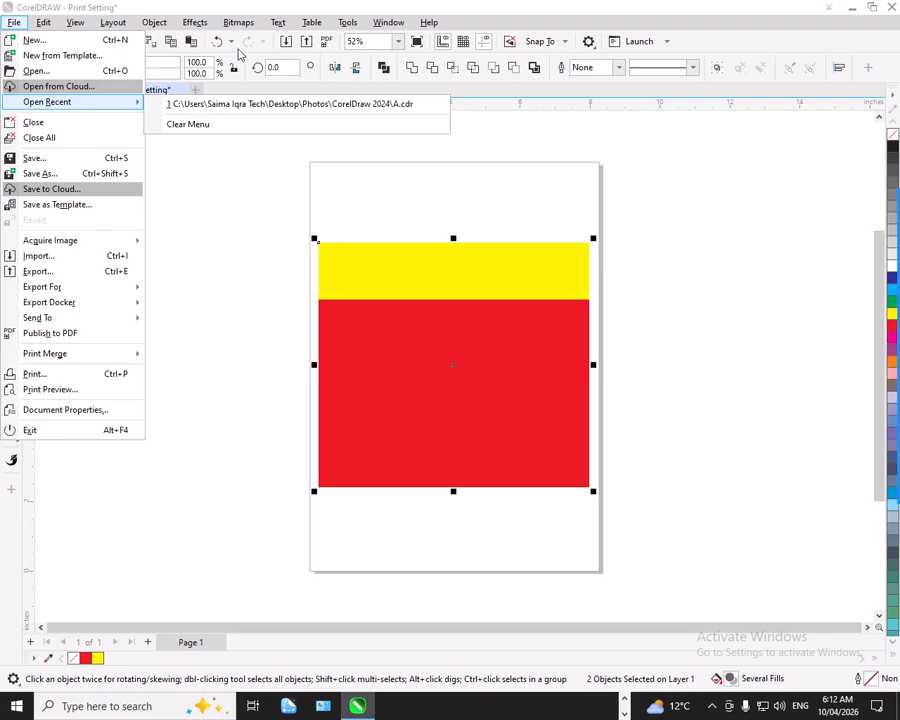
left_click(165, 38)
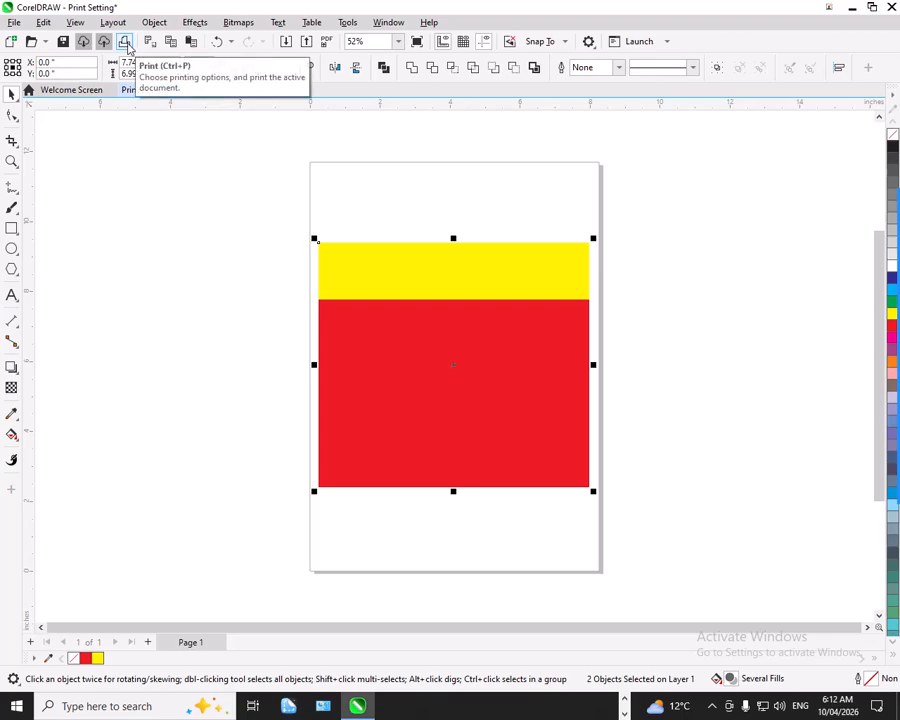
Open the print settings and review the available printers and orientation options, keeping Microsoft Print to PDF and Match orientation (Portrait).
left_click(126, 42)
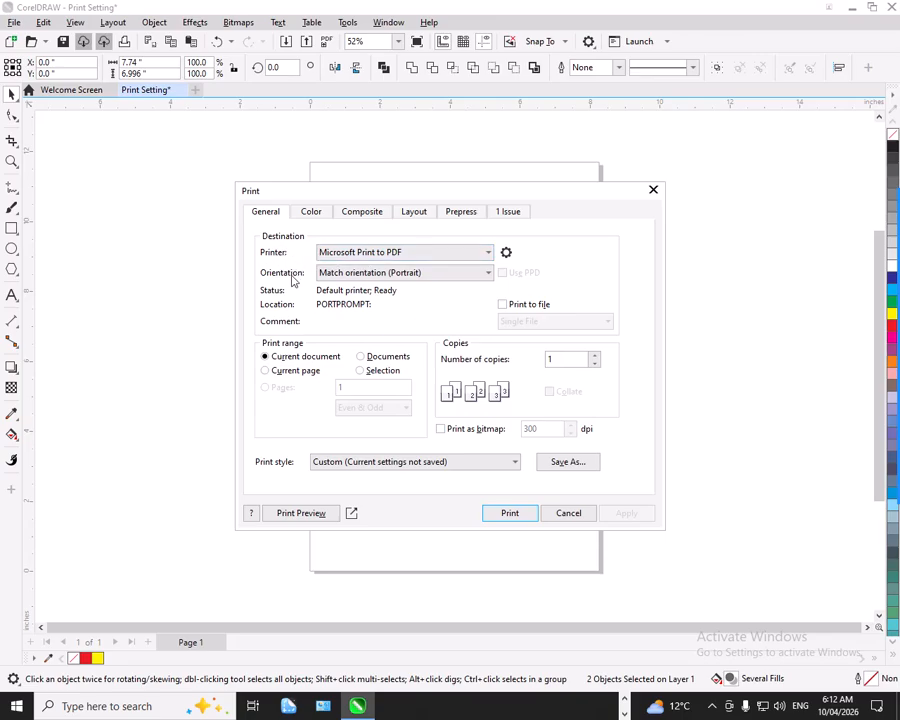
left_click(345, 252)
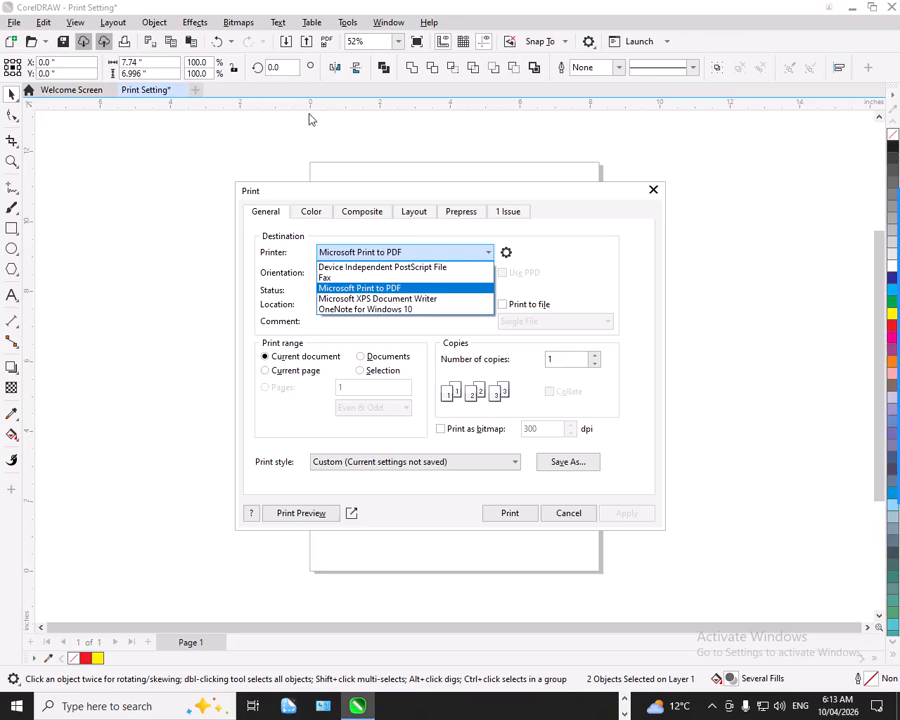
left_click(436, 252)
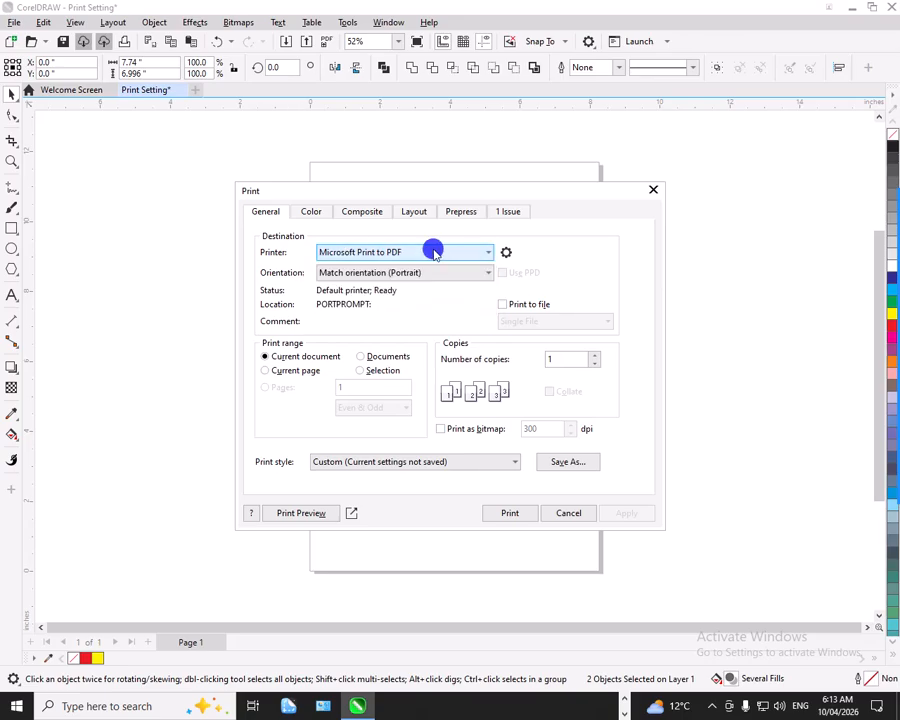
left_click(348, 273)
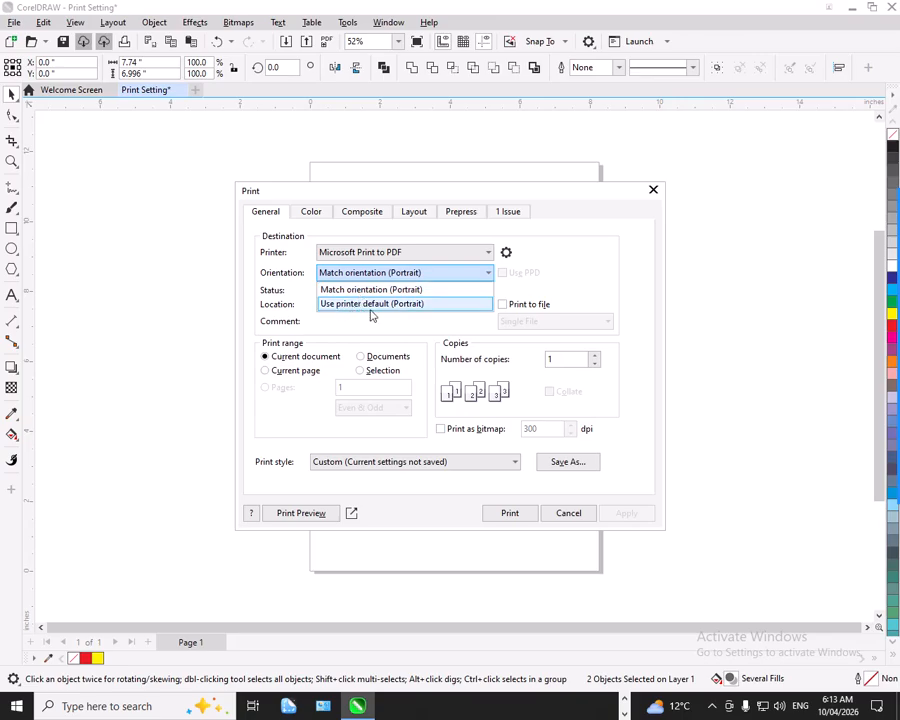
left_click(332, 278)
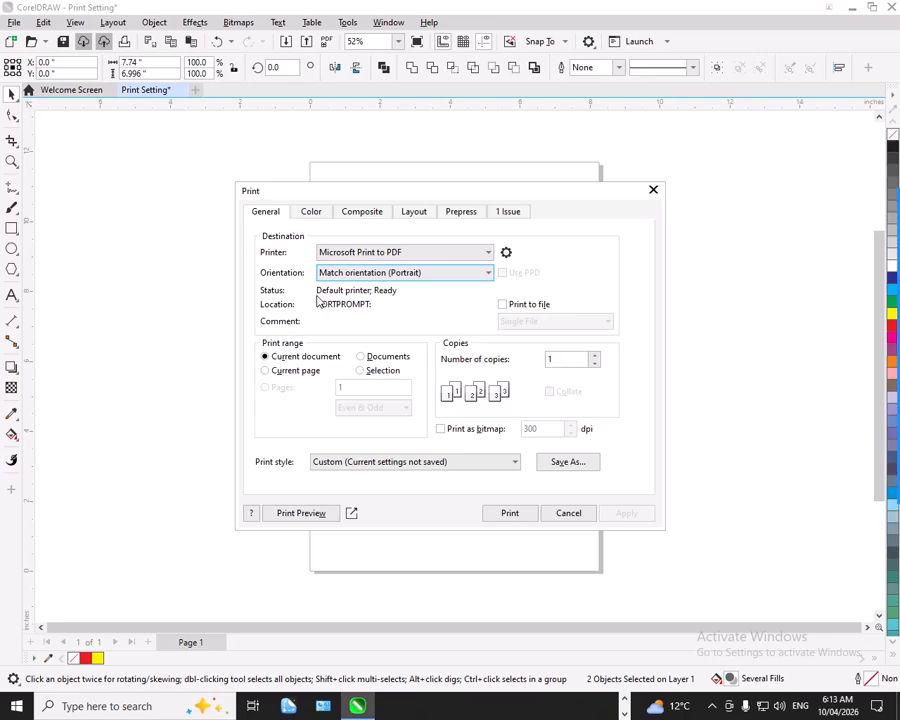
Try enabling Print to file with the Single File option, and turn Print to file off again.
left_click(505, 304)
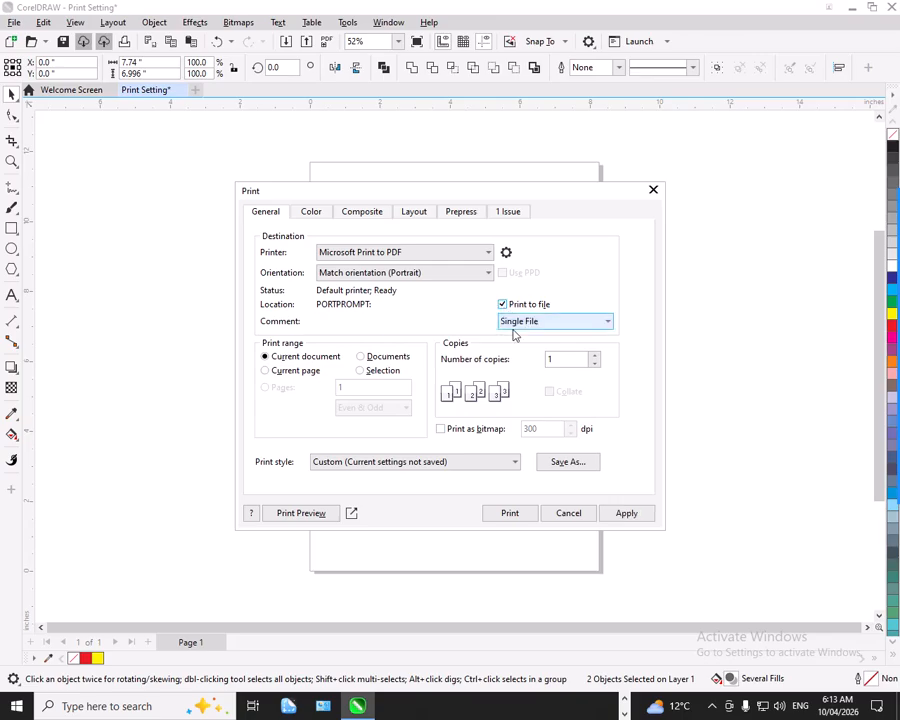
left_click(520, 322)
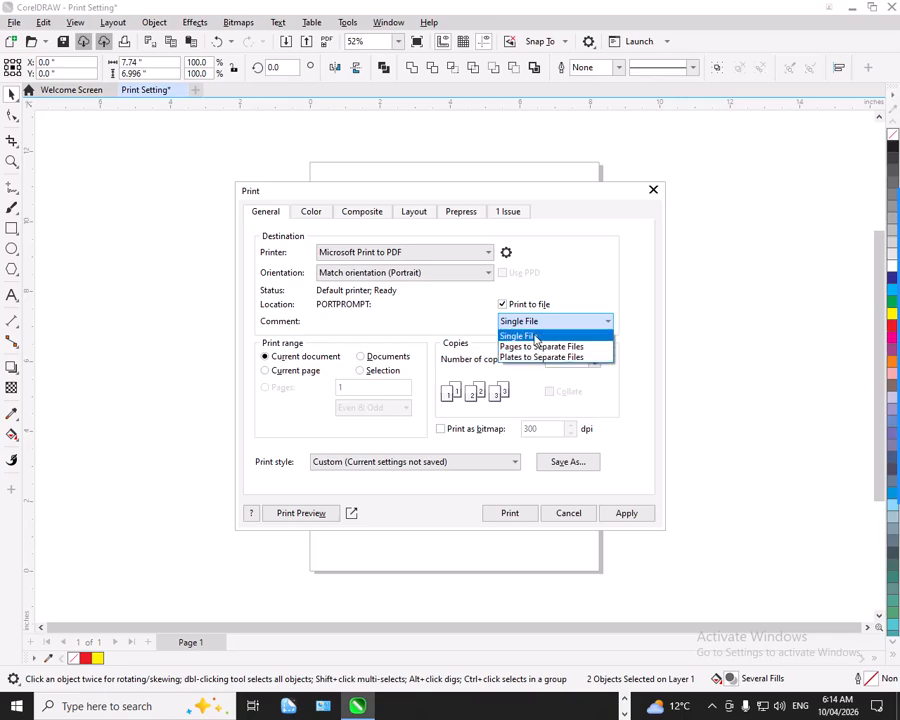
left_click(537, 337)
left_click(525, 304)
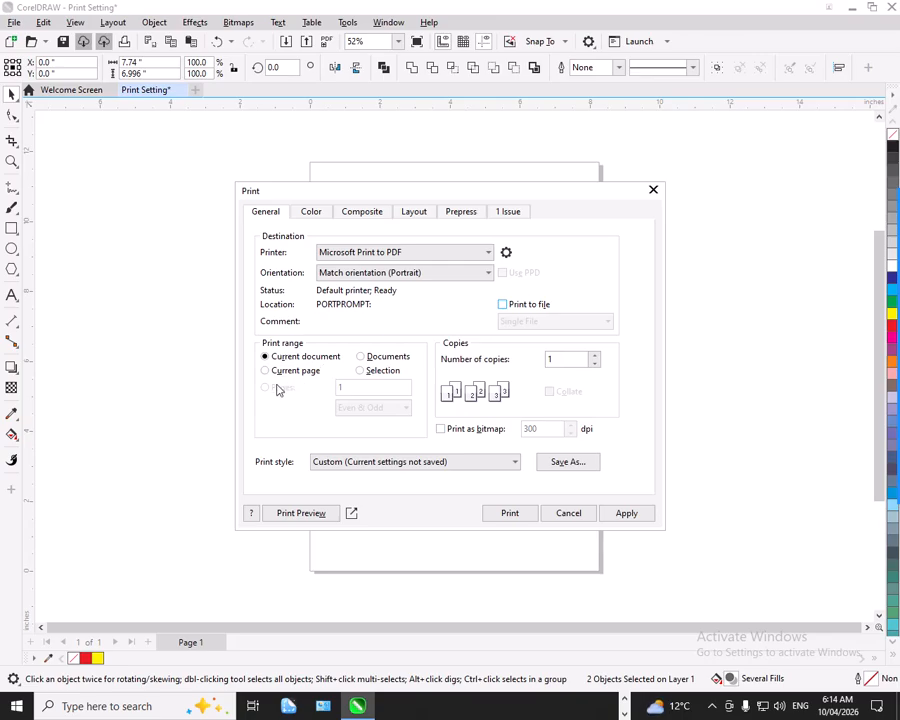
Try the Current page, Documents, Current document and Selection print ranges, and cancel the print settings.
left_click(305, 376)
left_click(361, 357)
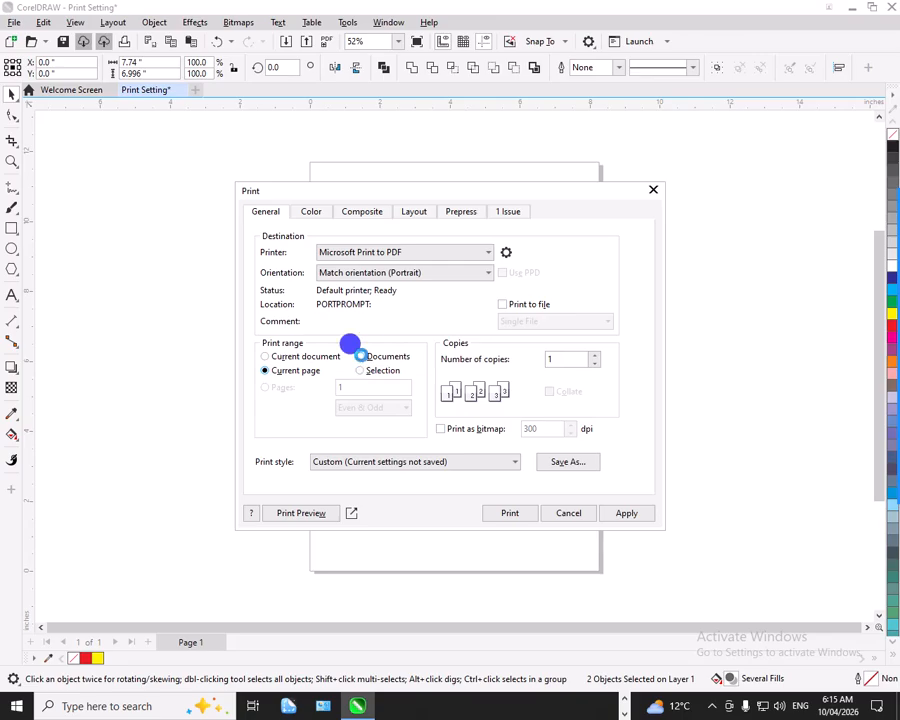
left_click(285, 375)
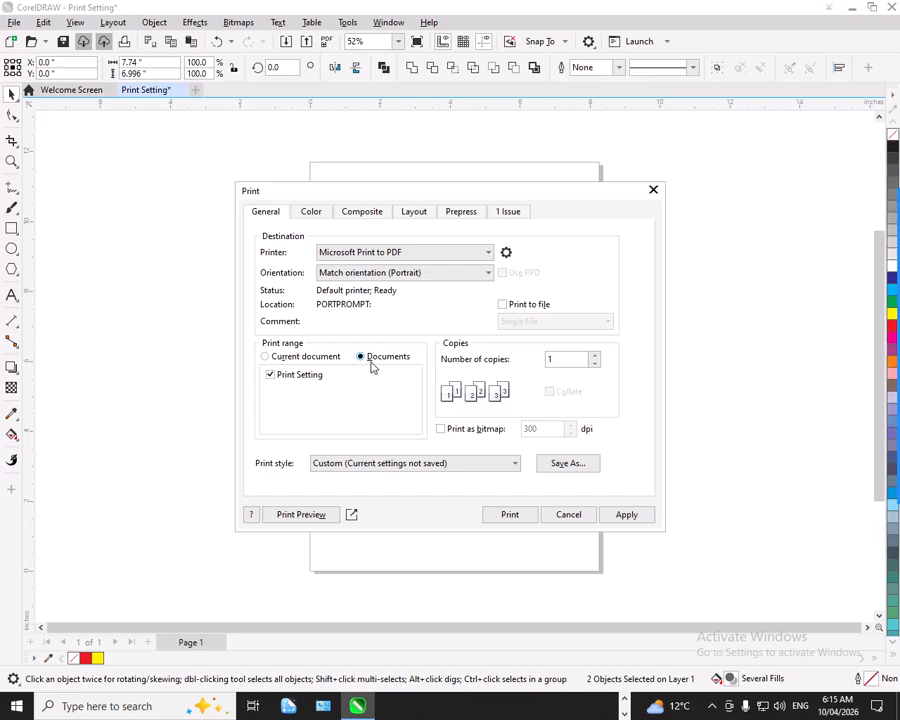
left_click(286, 352)
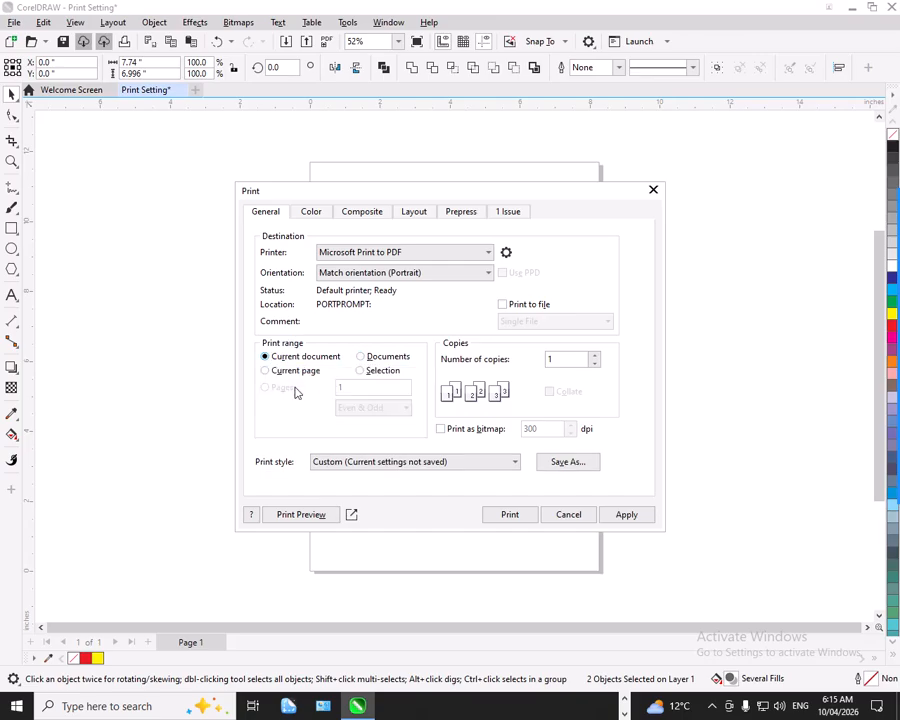
left_click(360, 370)
left_click(563, 515)
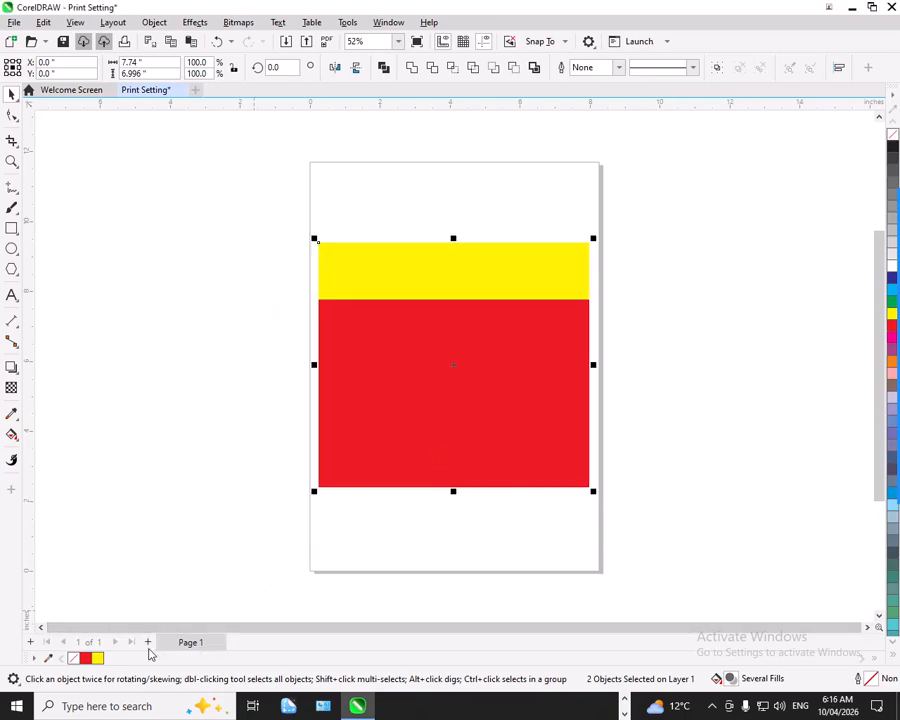
Add a second page after Page 1 and paste a copy of the red rectangle onto it.
left_click(147, 642)
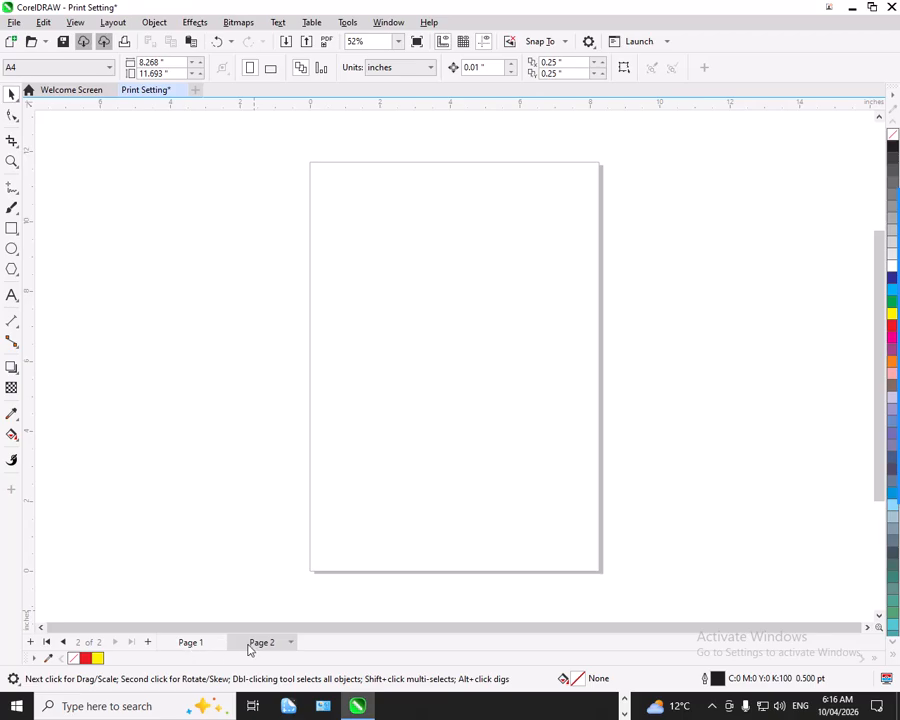
left_click(198, 642)
left_click(388, 337)
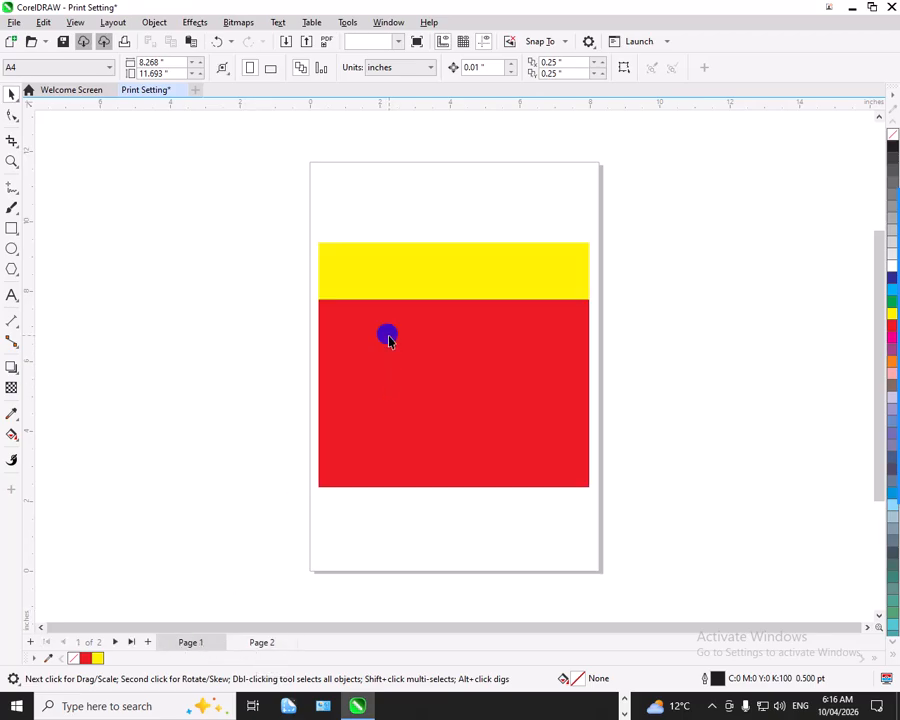
left_click(261, 642)
key("ctrl+v")
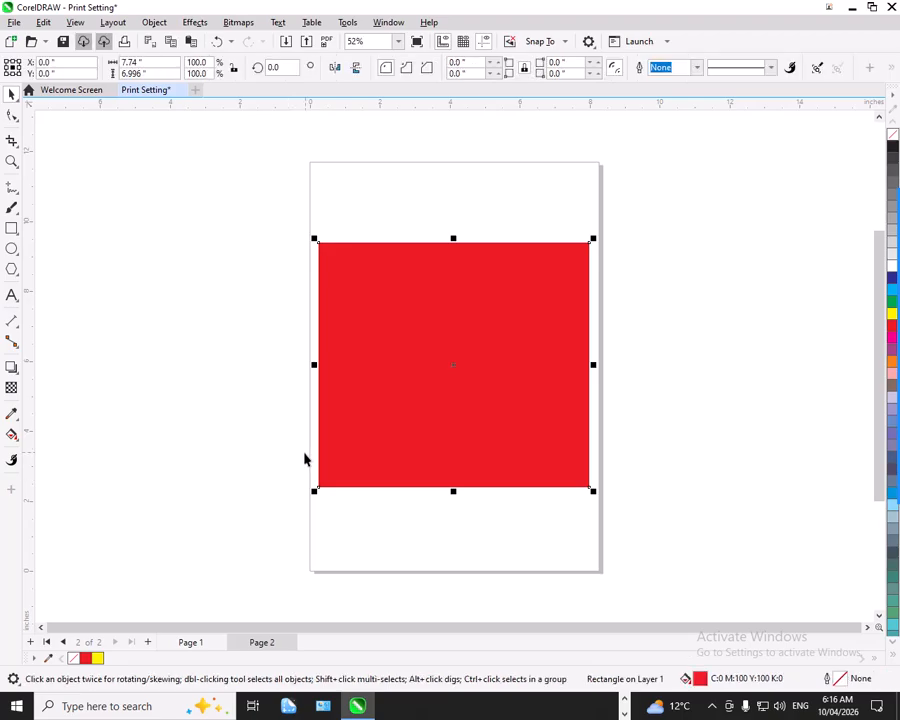
Copy both the yellow and red rectangles from Page 1 and put them on Page 2 in place of the single red rectangle.
left_click(189, 641)
left_click(345, 381)
left_click_drag(281, 234, 616, 504)
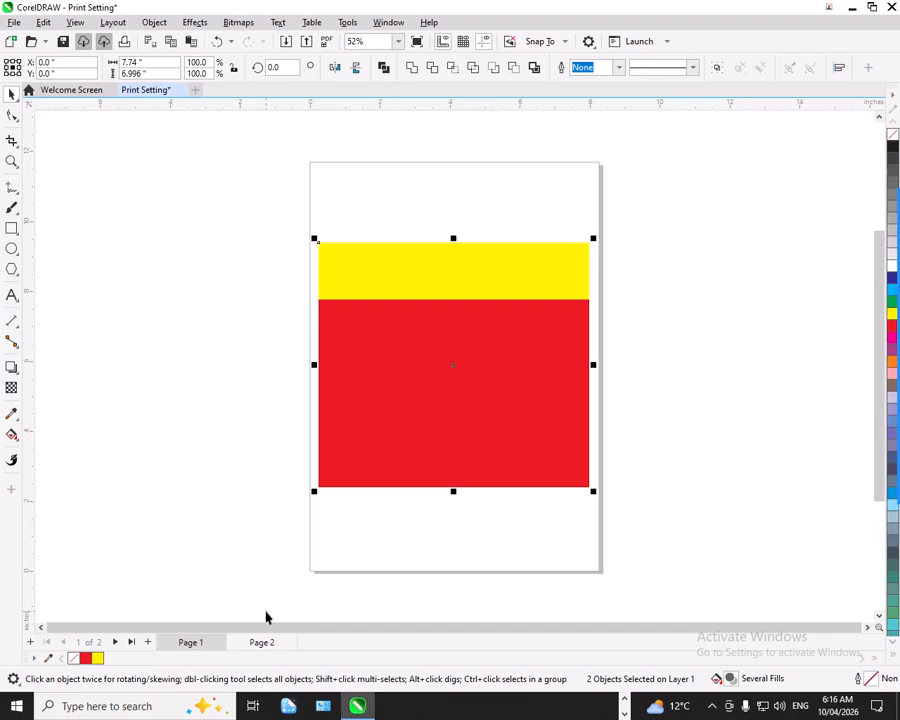
left_click(252, 640)
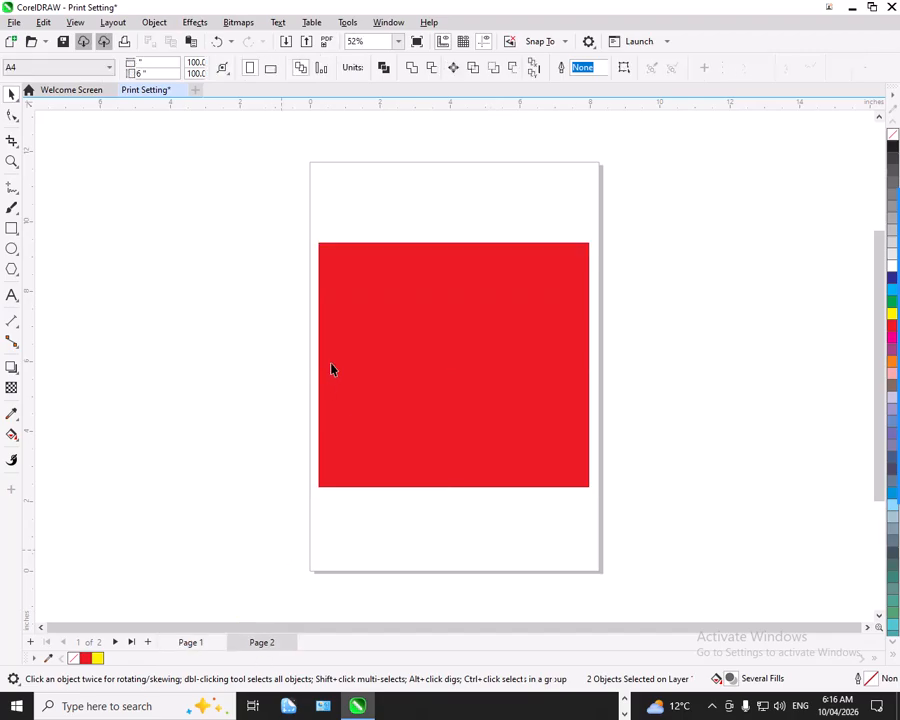
left_click(347, 334)
key("Delete")
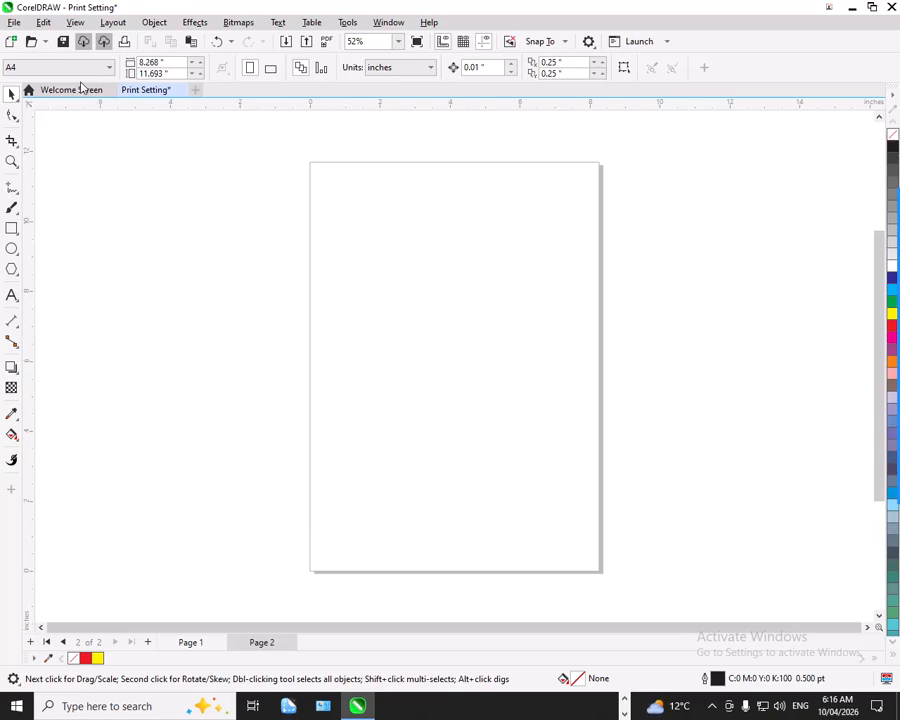
left_click(42, 22)
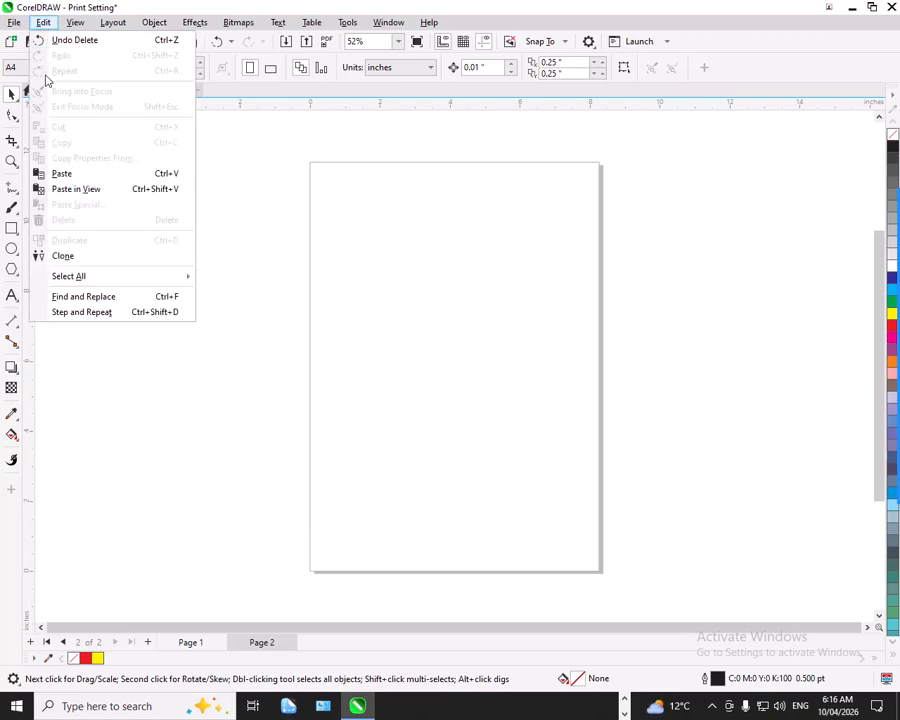
left_click(60, 173)
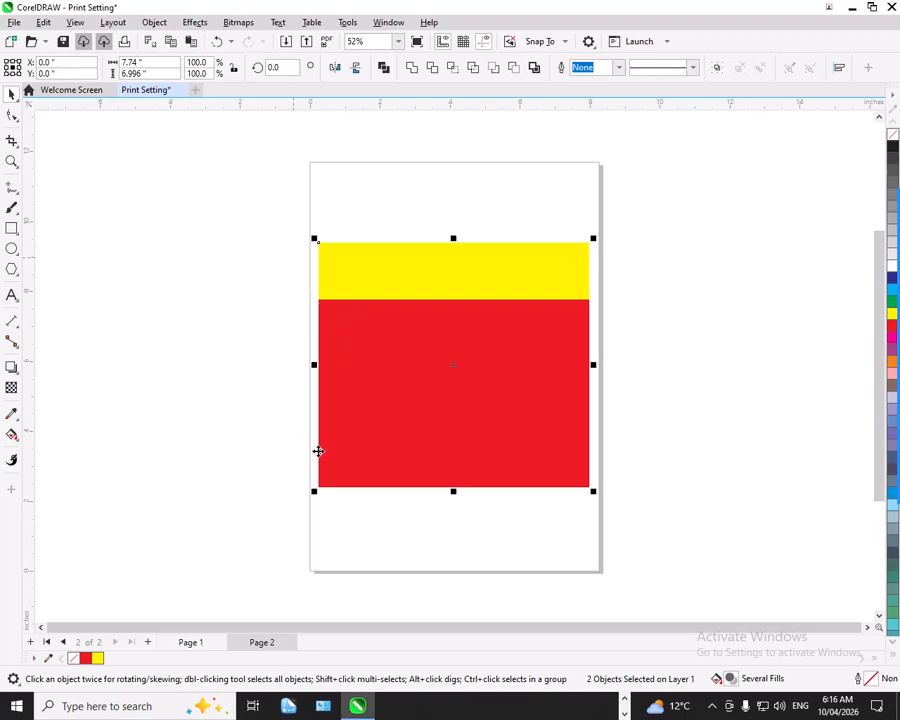
Return to Page 1, select both of its rectangles and open the print settings with them selected.
left_click(207, 644)
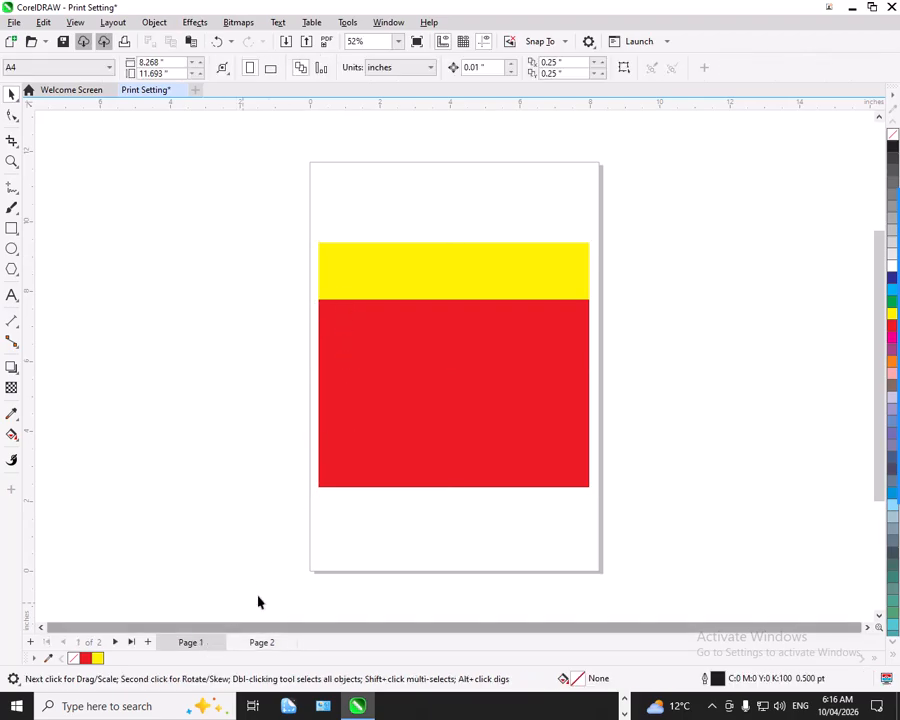
left_click(393, 398)
left_click(258, 642)
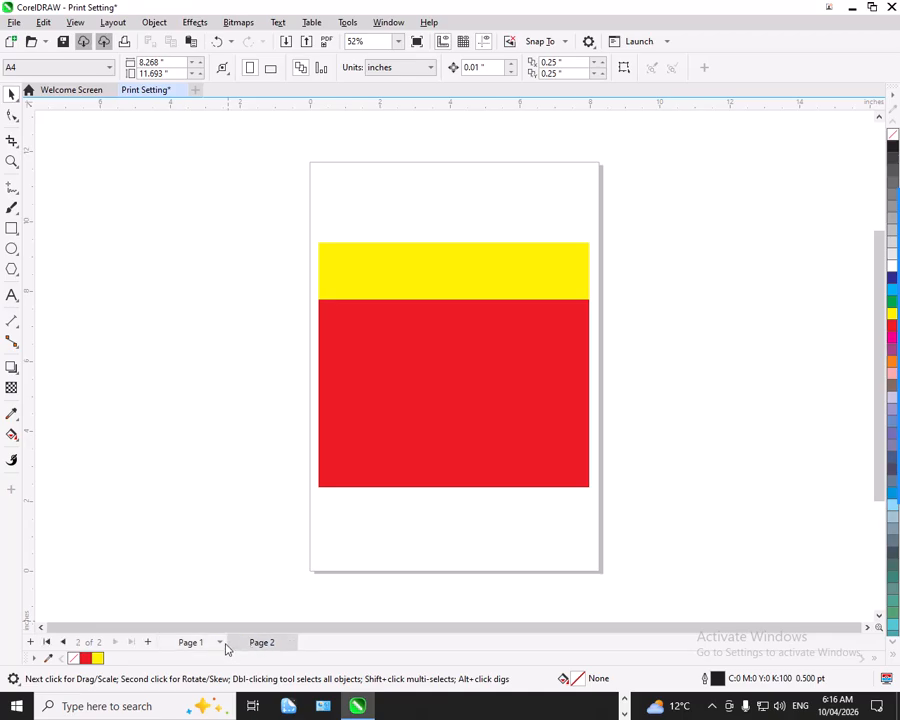
left_click(194, 642)
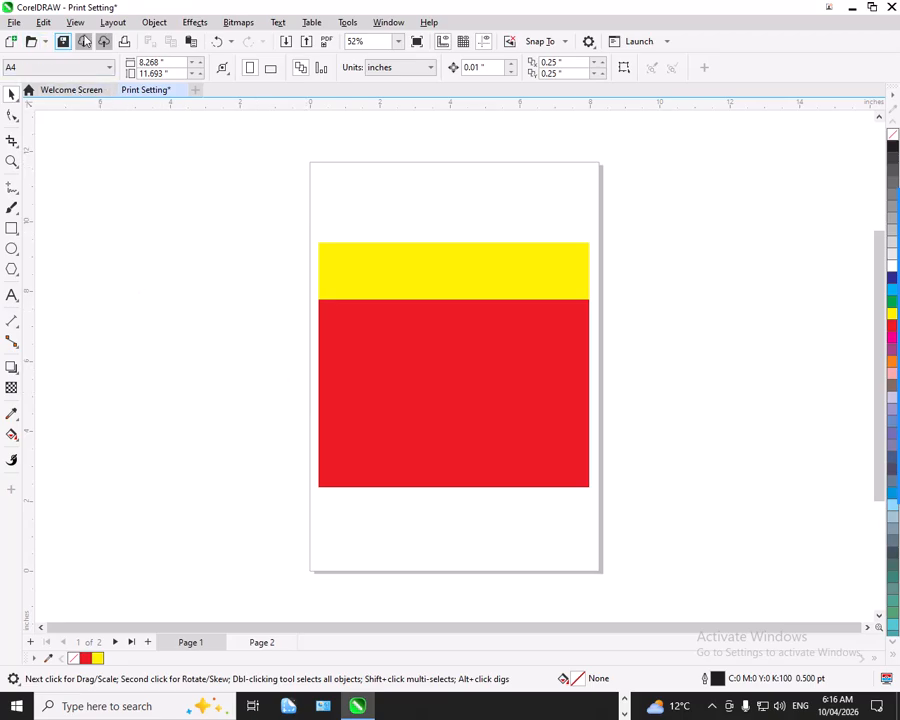
left_click(124, 42)
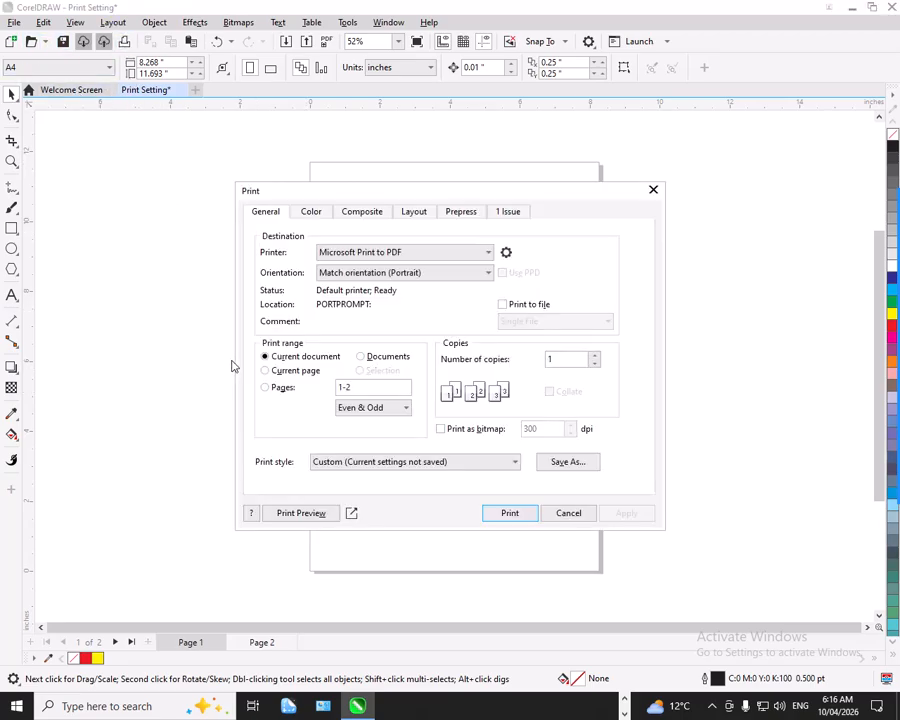
left_click(578, 515)
left_click_drag(268, 227, 666, 500)
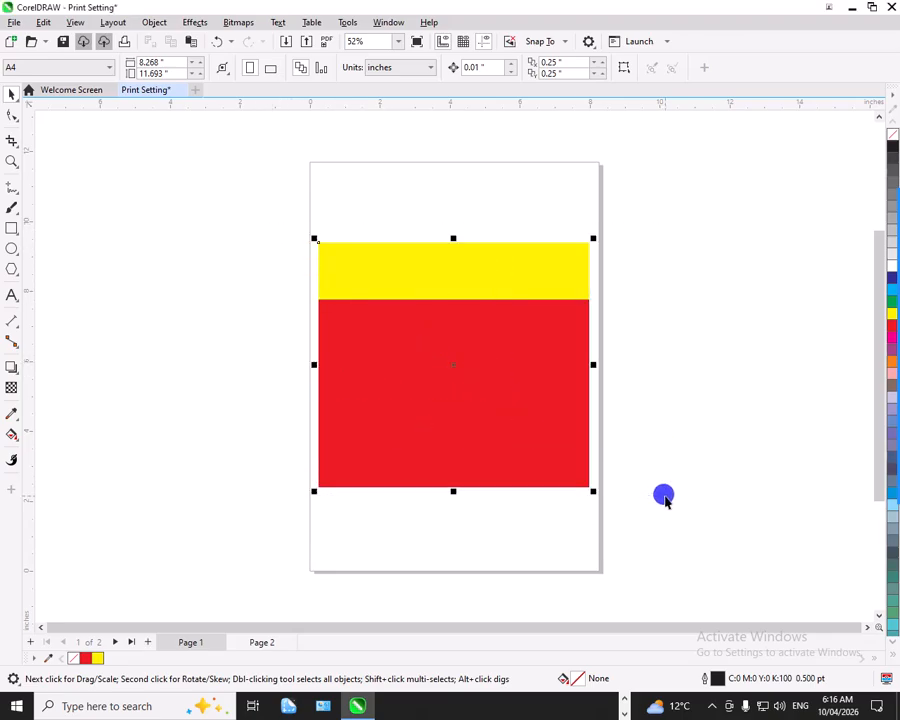
left_click(124, 41)
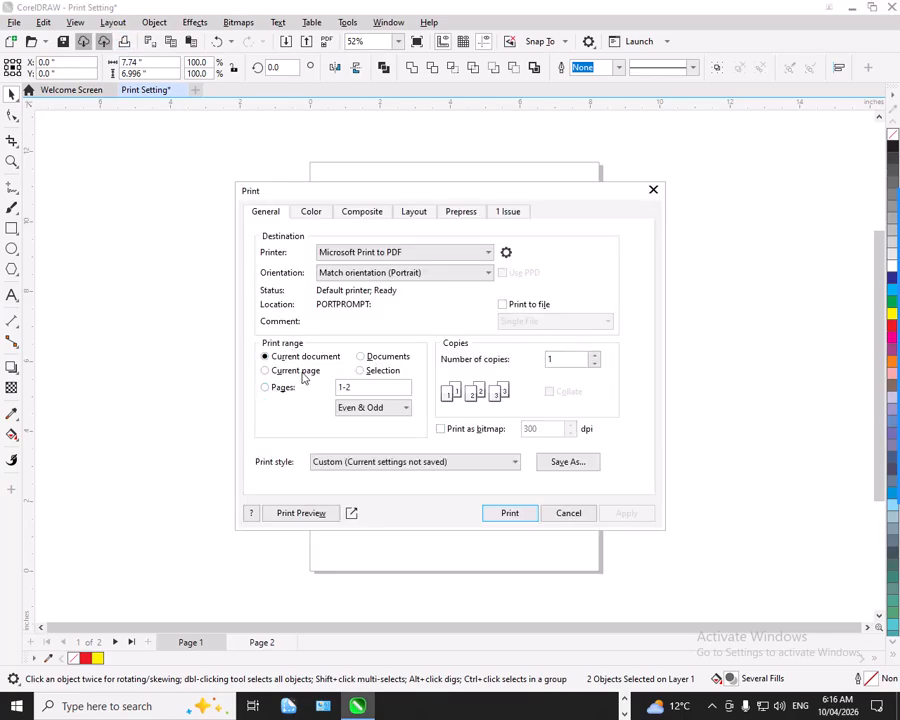
Try the Current page print range and a Pages range of 1,5,7,9,11, and clear the page list.
left_click(345, 386)
left_click(304, 375)
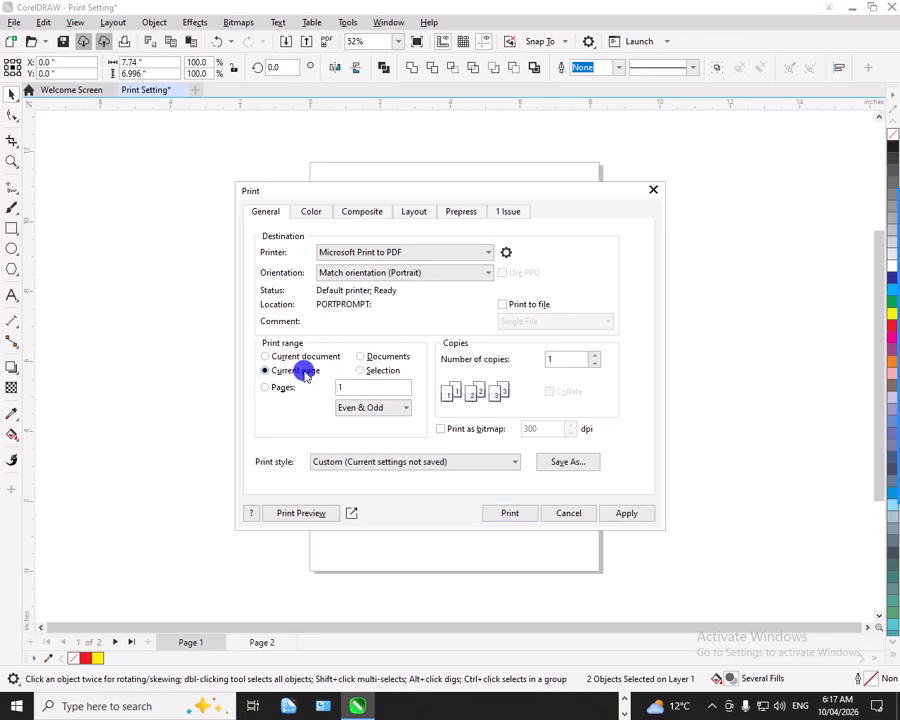
left_click(349, 381)
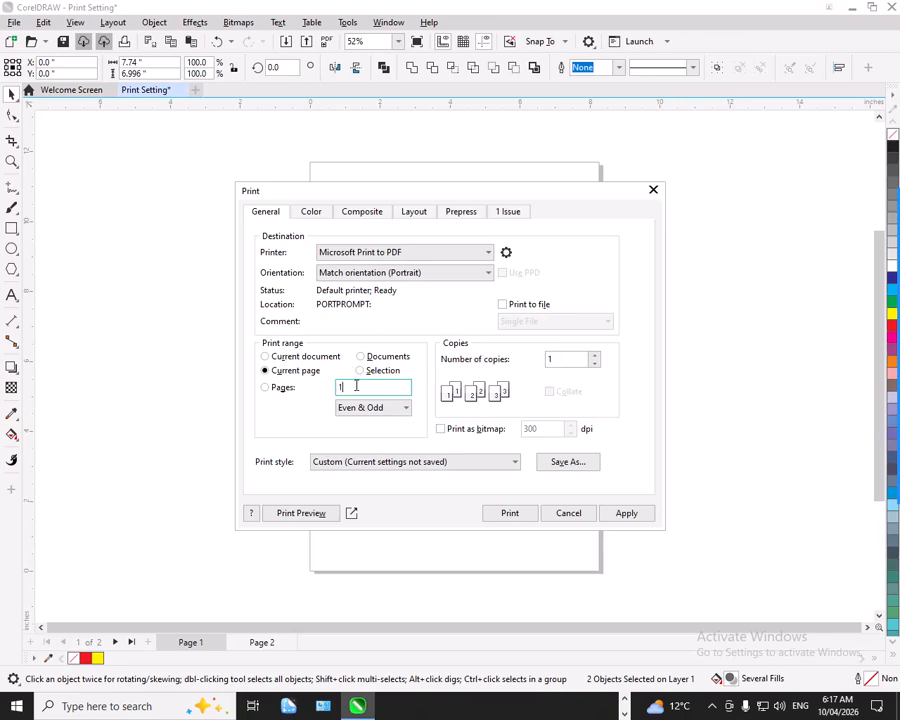
left_click(281, 391)
left_click(382, 386)
type(",5,7,9,11,")
key("BackSpace")
key("BackSpace")
key("BackSpace")
key("BackSpace")
key("BackSpace")
key("BackSpace")
key("BackSpace")
key("BackSpace")
key("BackSpace")
key("BackSpace")
key("BackSpace")
Try the Odd pages and Even pages filters, and set the print range back to Current document.
left_click(358, 408)
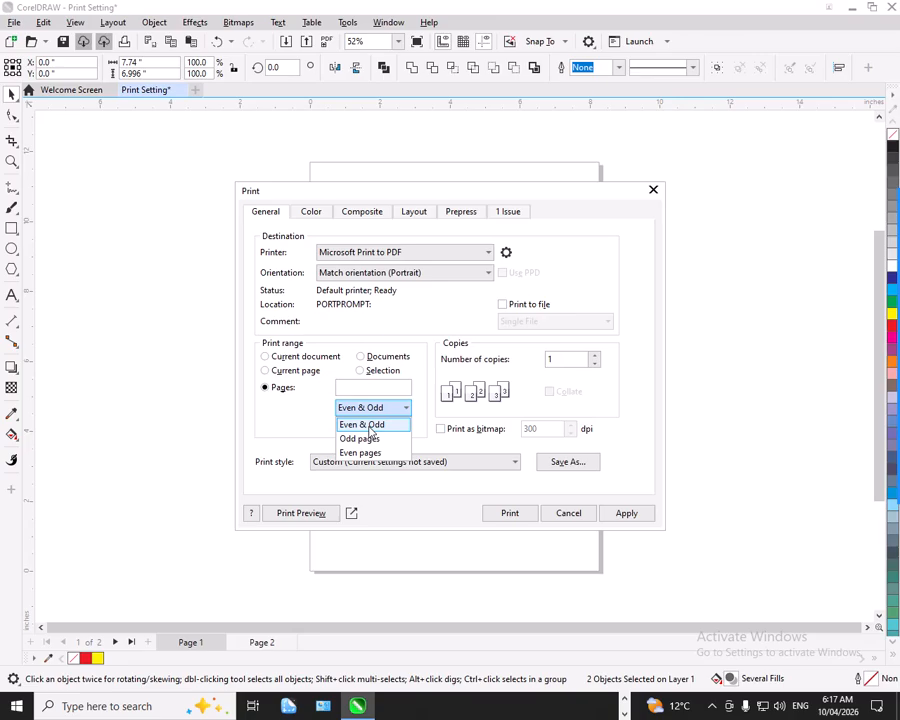
left_click(360, 439)
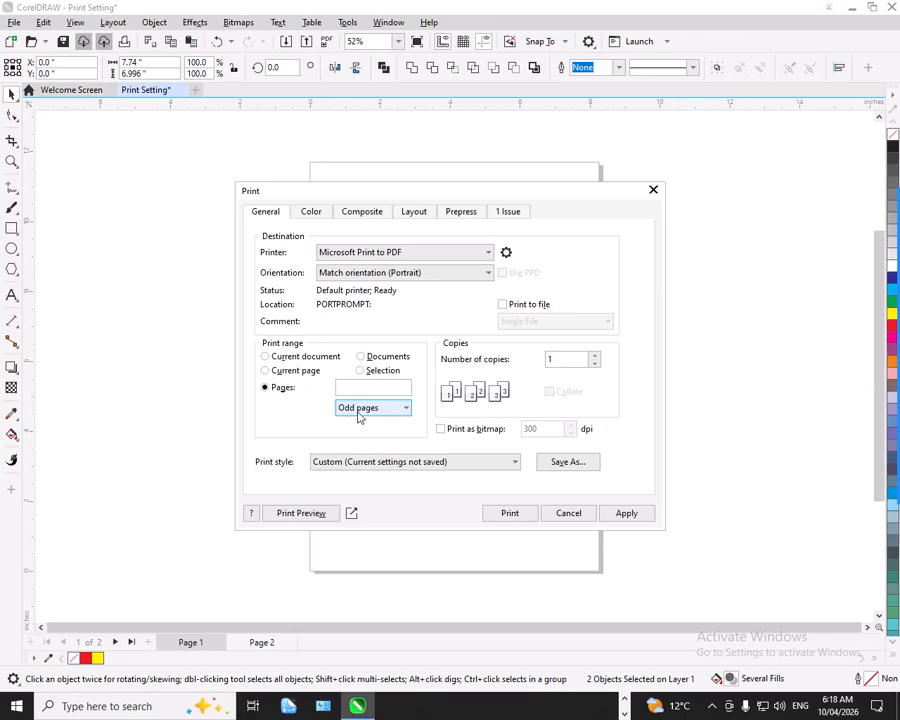
left_click(358, 412)
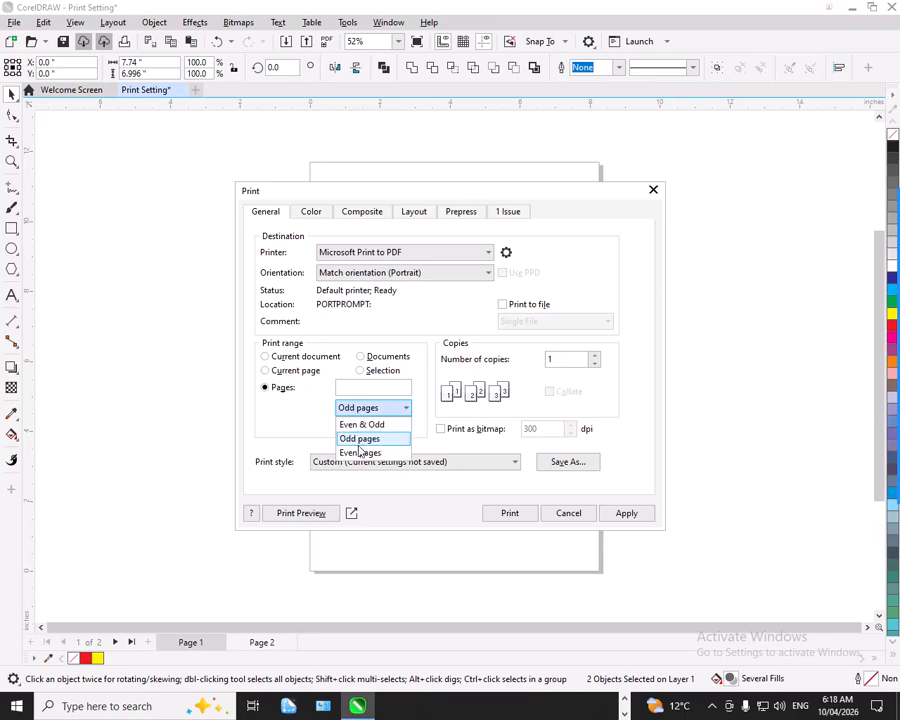
left_click(356, 451)
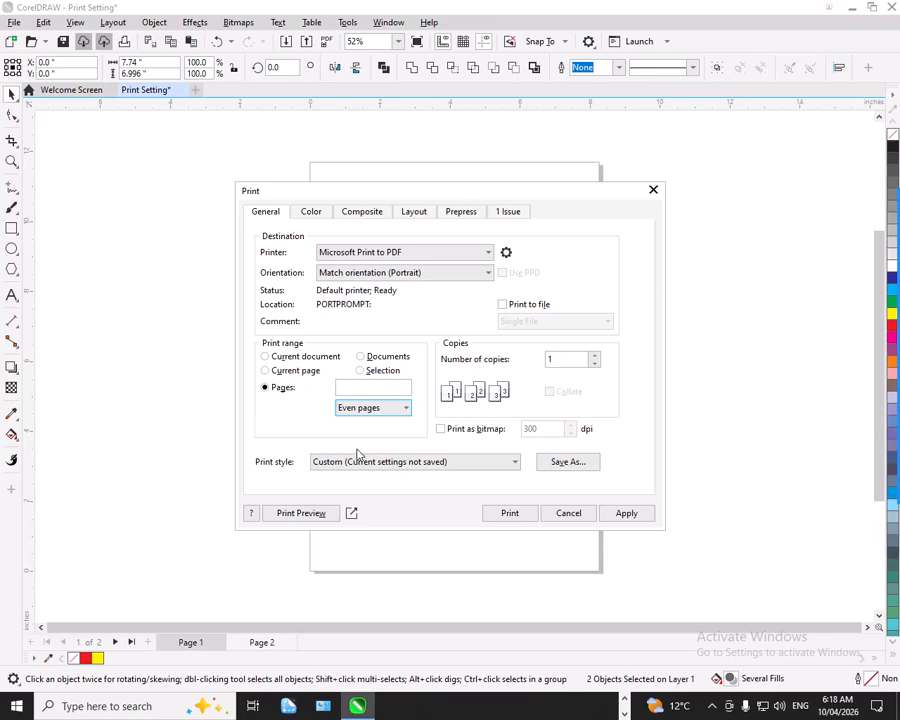
left_click(266, 356)
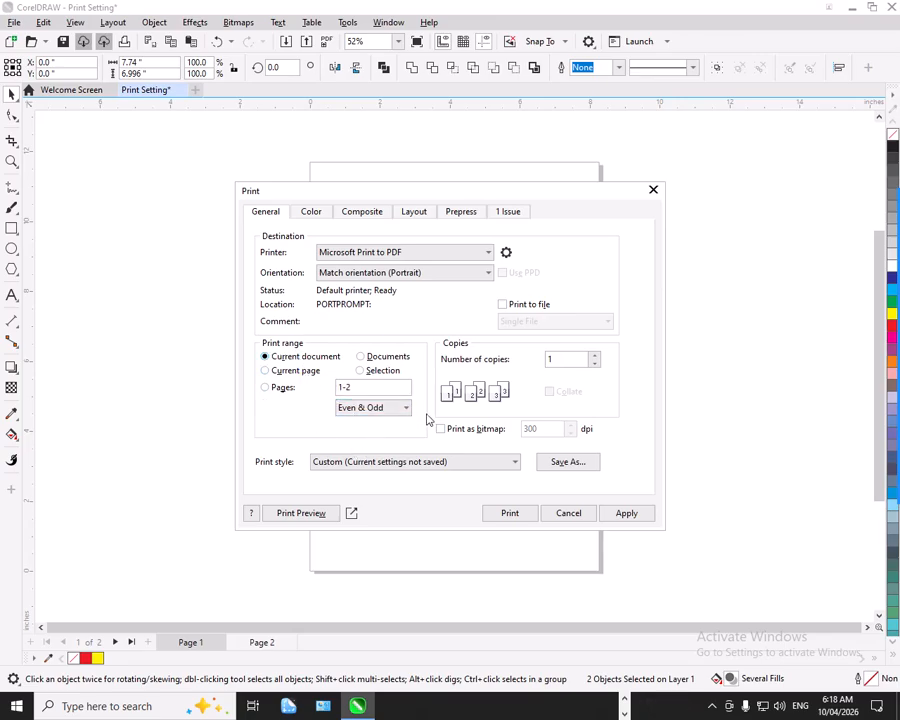
Try printing as a bitmap at 300 dpi, and turn the bitmap option back off.
left_click(565, 362)
left_click(441, 428)
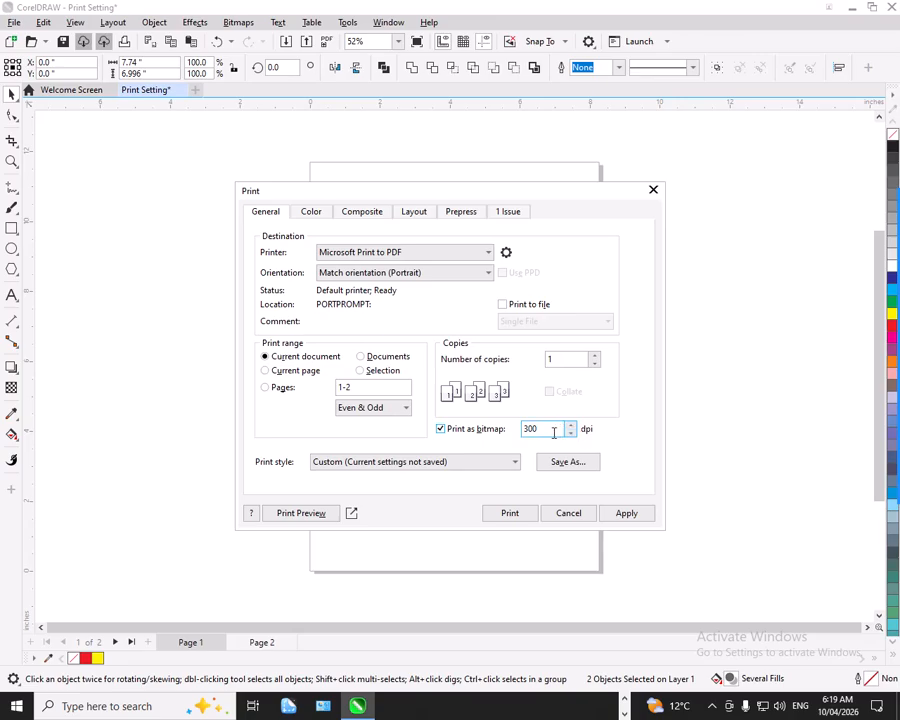
left_click(486, 428)
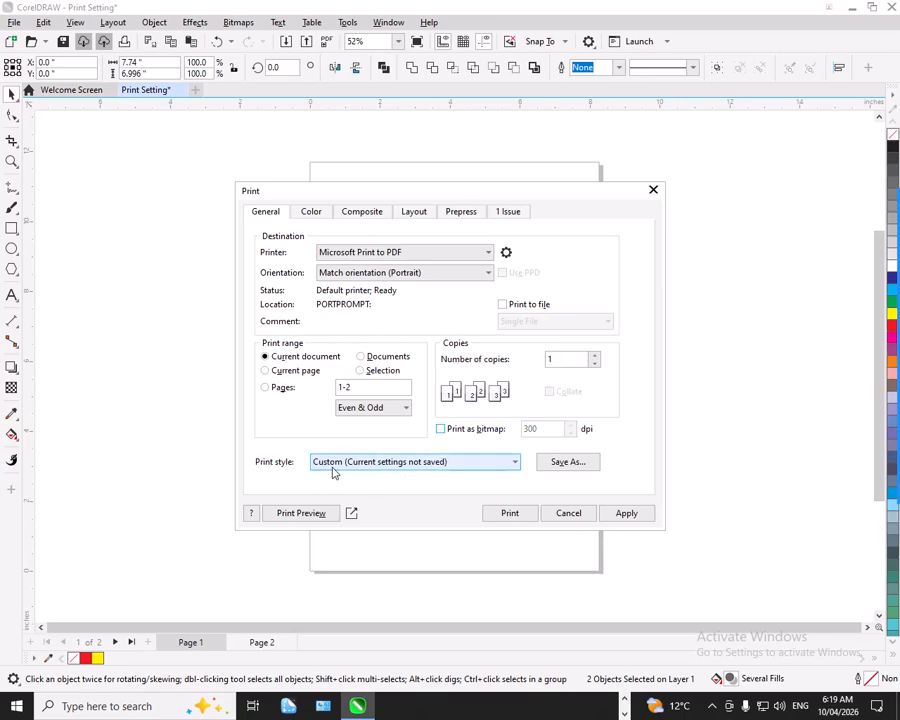
Look at the available print styles and the option to save the current settings as a style, cancelling both file dialogs.
left_click(372, 465)
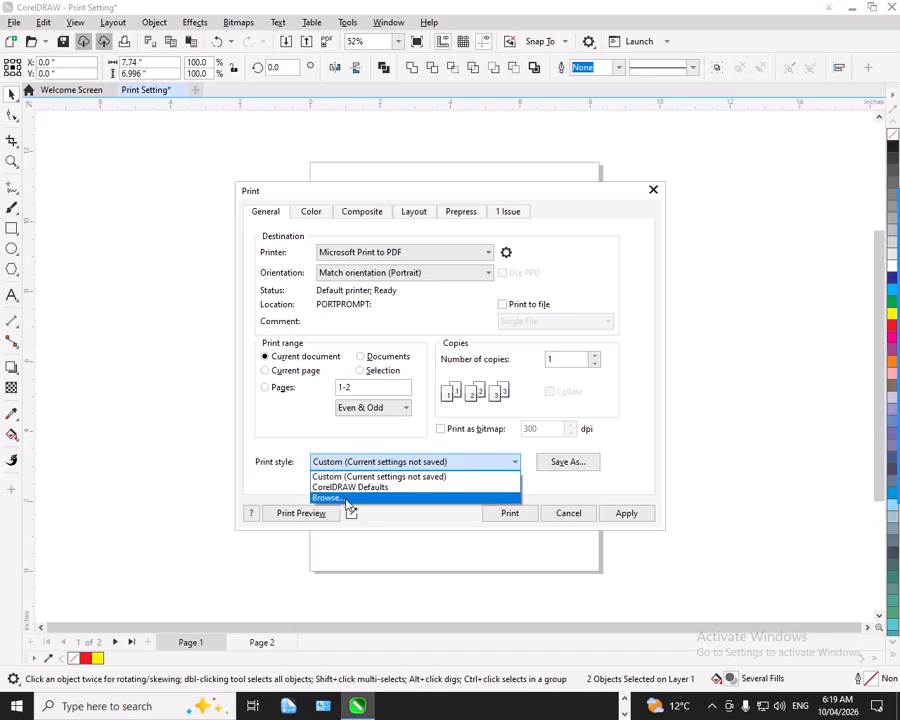
left_click(347, 498)
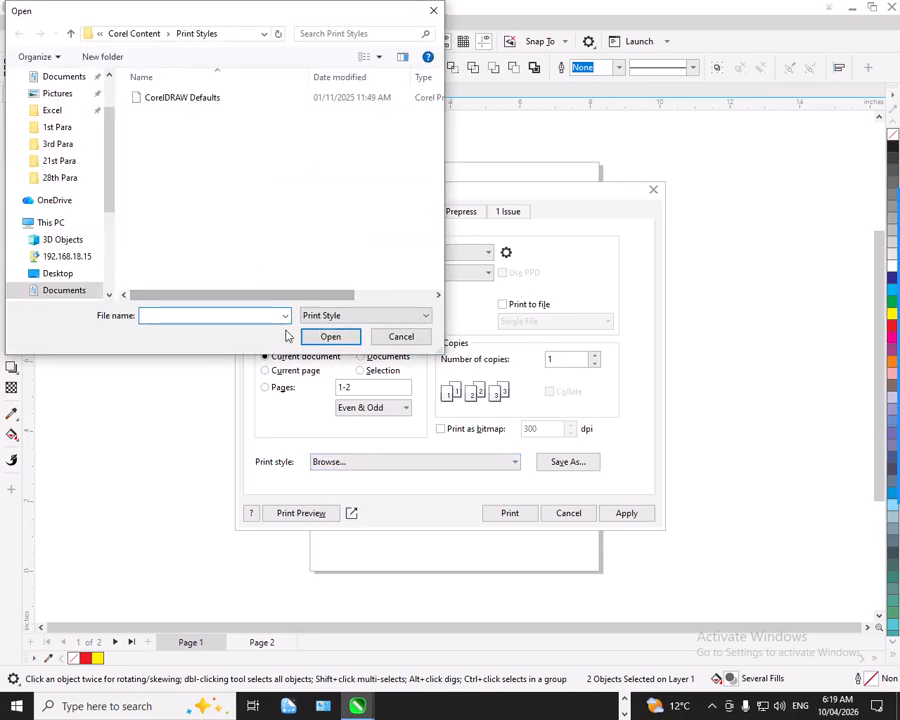
left_click(401, 336)
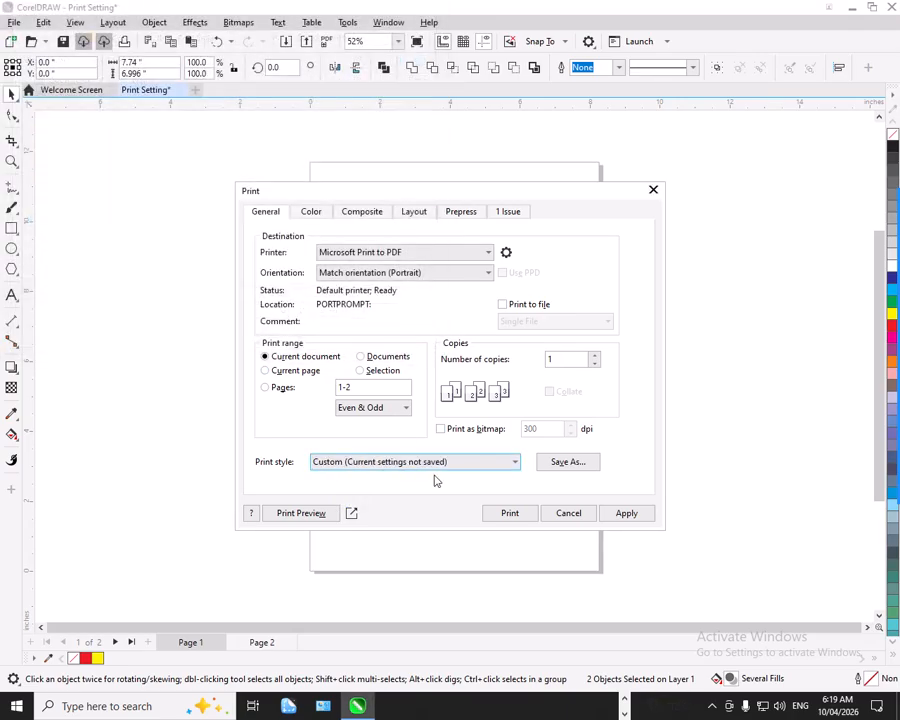
left_click(563, 463)
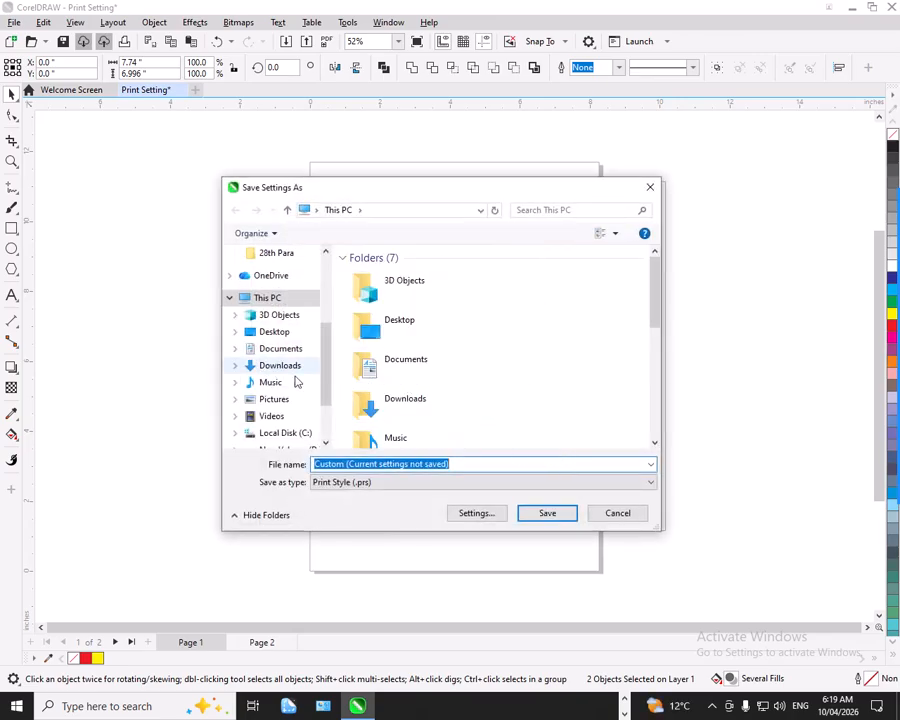
left_click(610, 516)
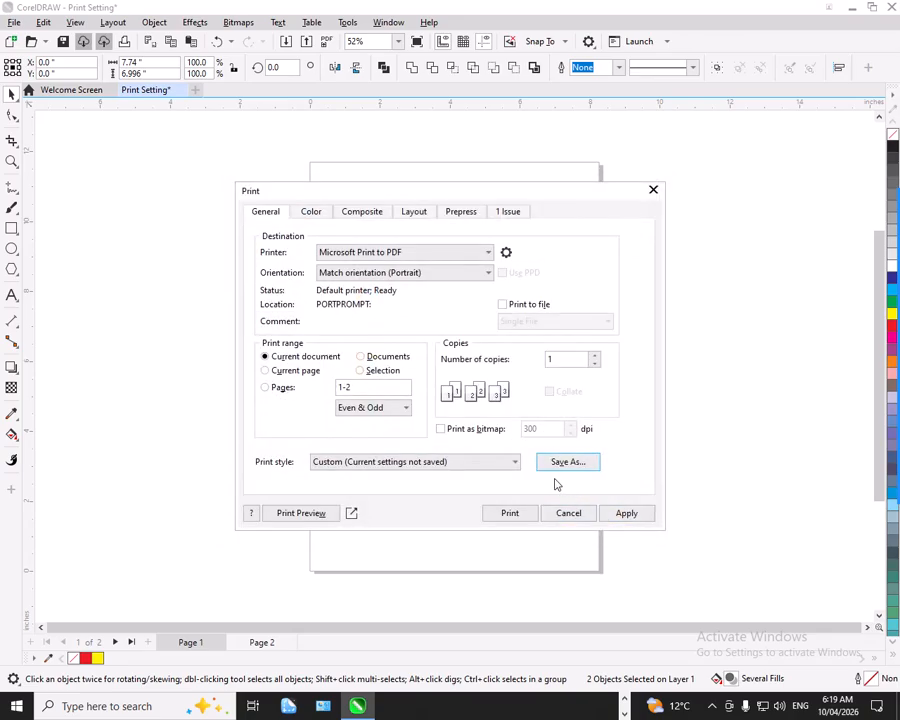
Try Separations in the print colour settings, return to Composite and check the output colour choices, keeping RGB.
left_click(307, 214)
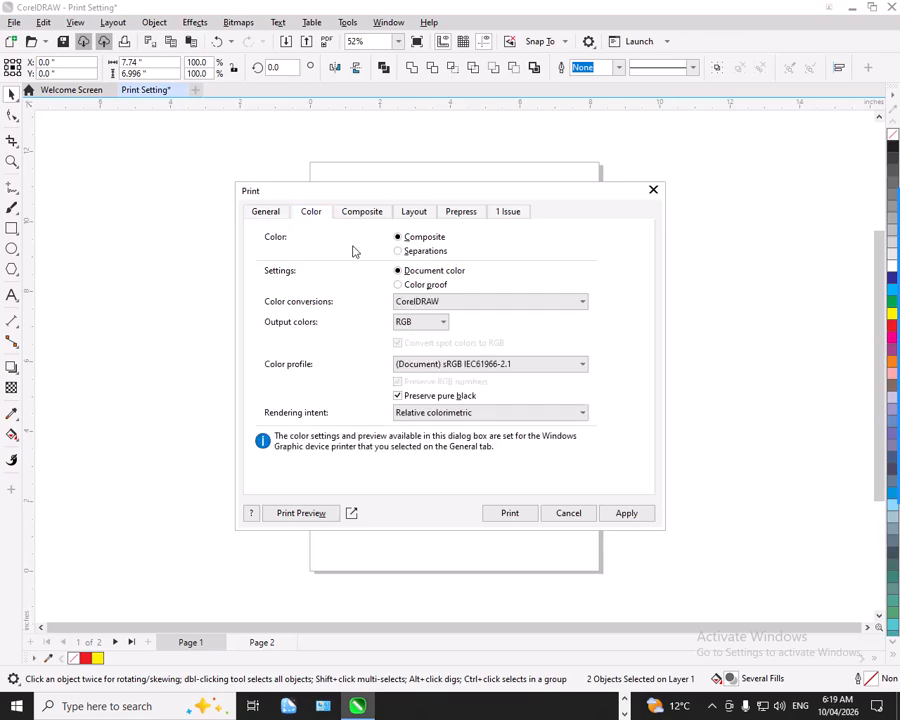
left_click(424, 253)
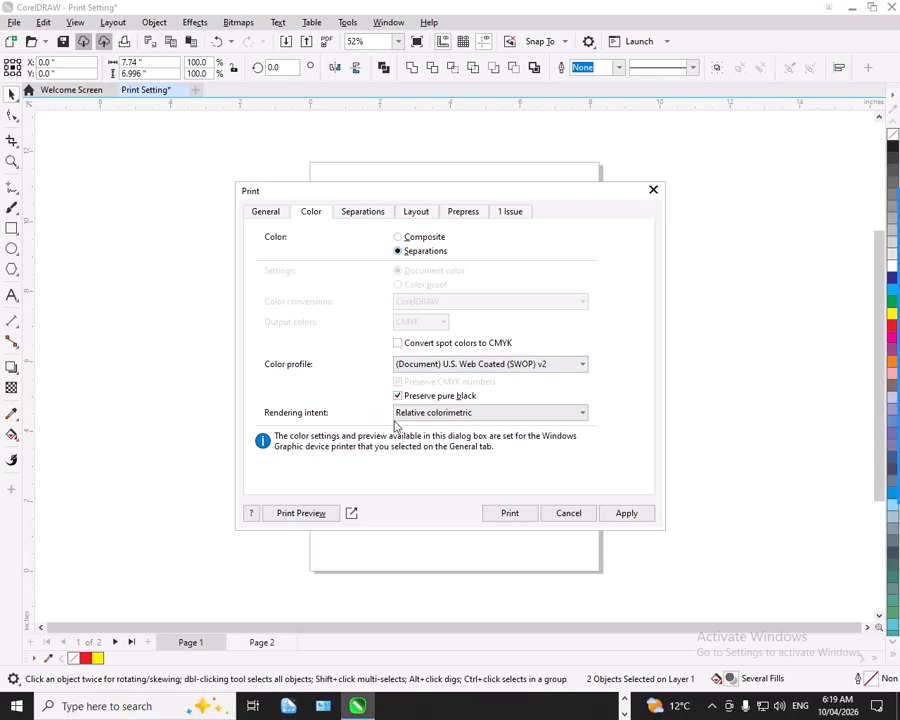
left_click(438, 413)
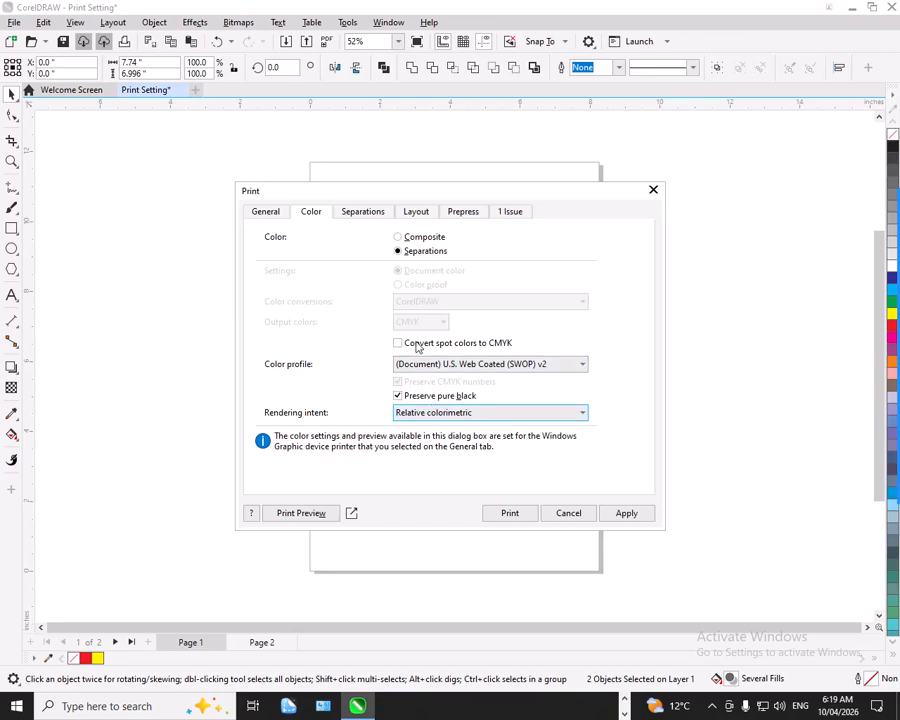
left_click(417, 237)
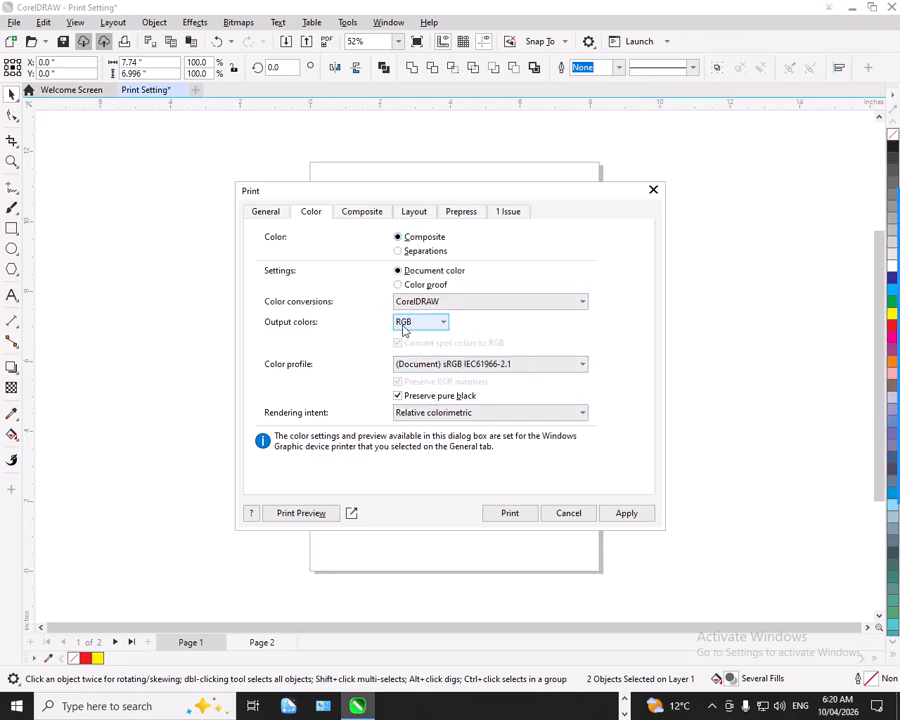
left_click(401, 323)
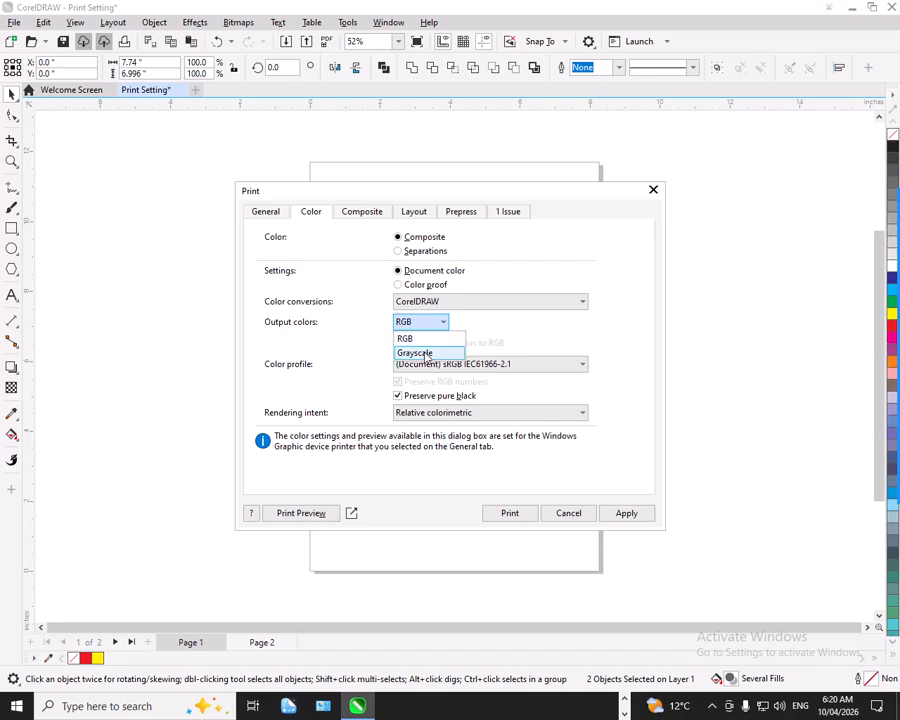
left_click(426, 320)
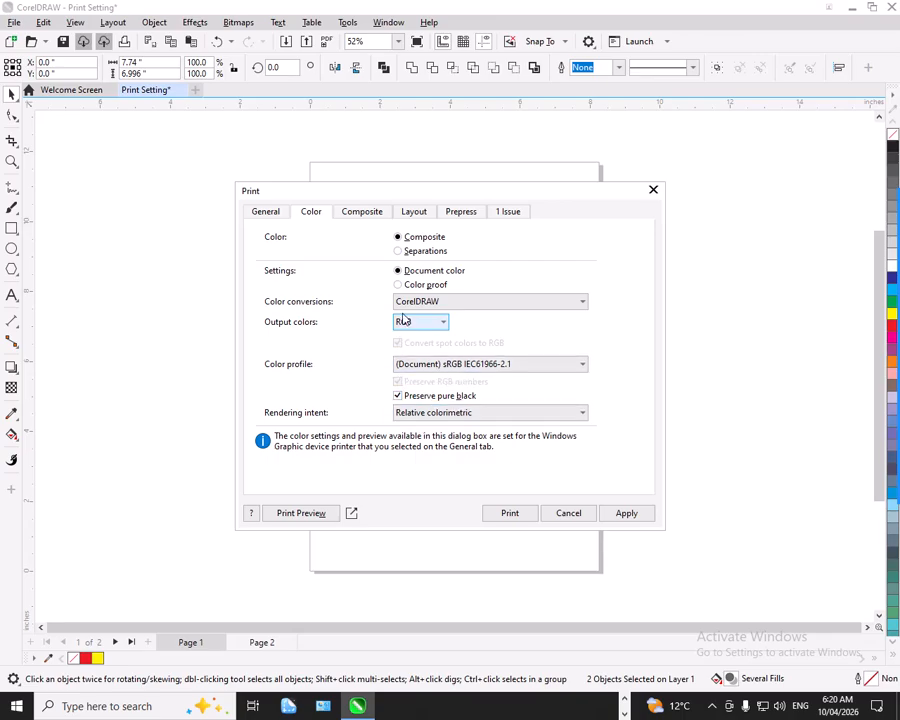
Examine the composite print options for document overprints, automatic trapping and screen frequency, leaving Ignore, None and Default selected.
left_click(359, 217)
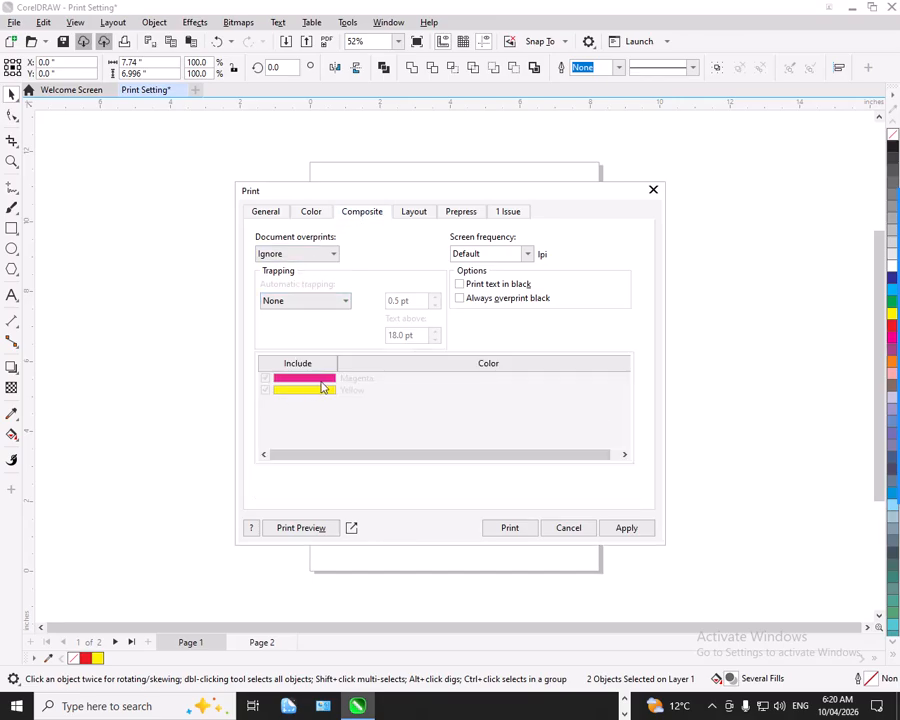
left_click(308, 254)
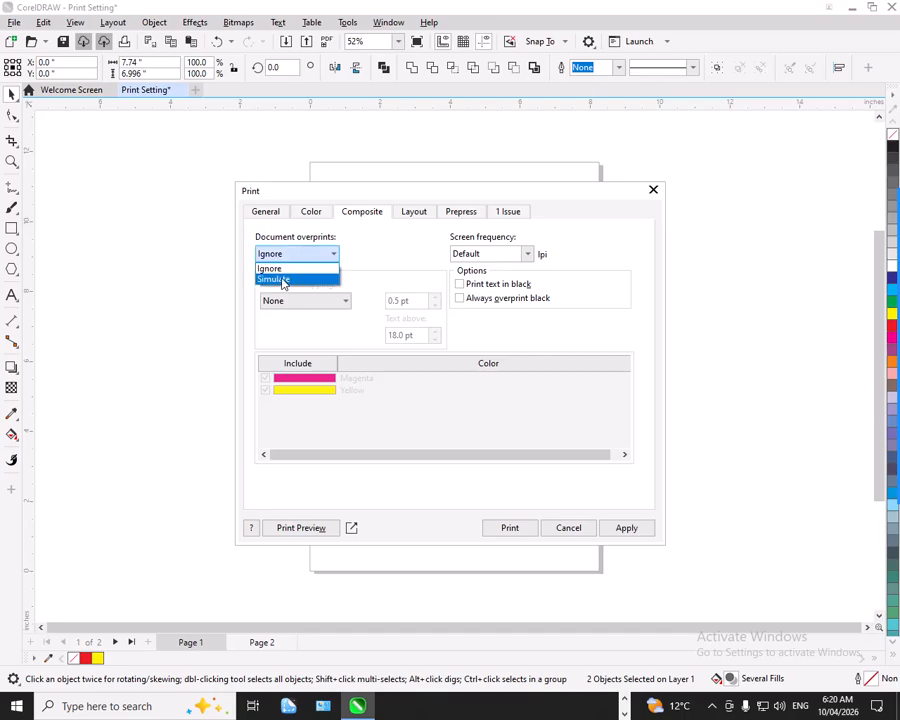
left_click(301, 258)
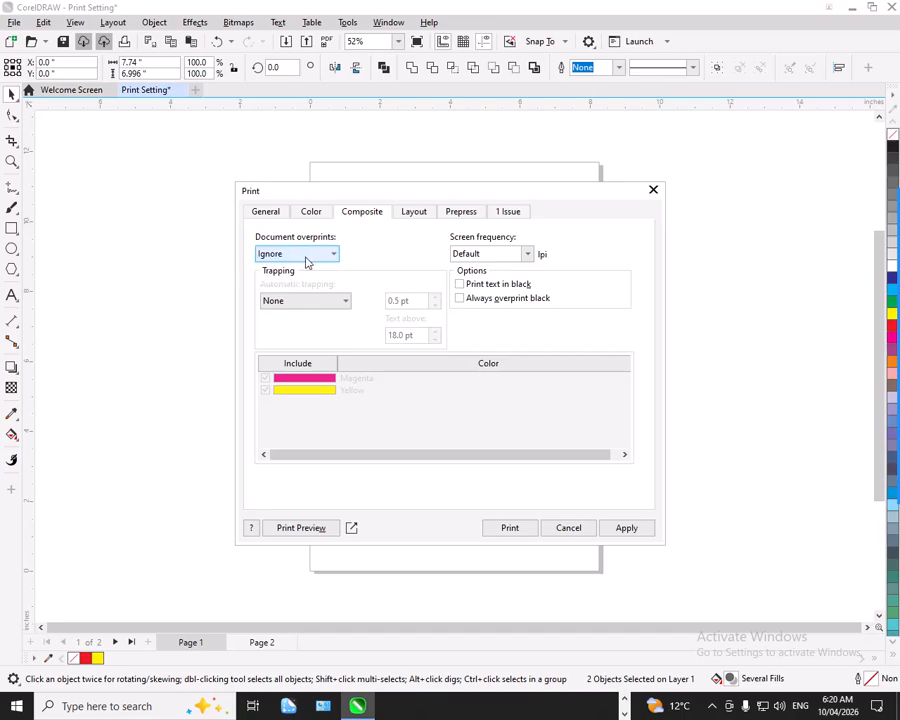
left_click(299, 301)
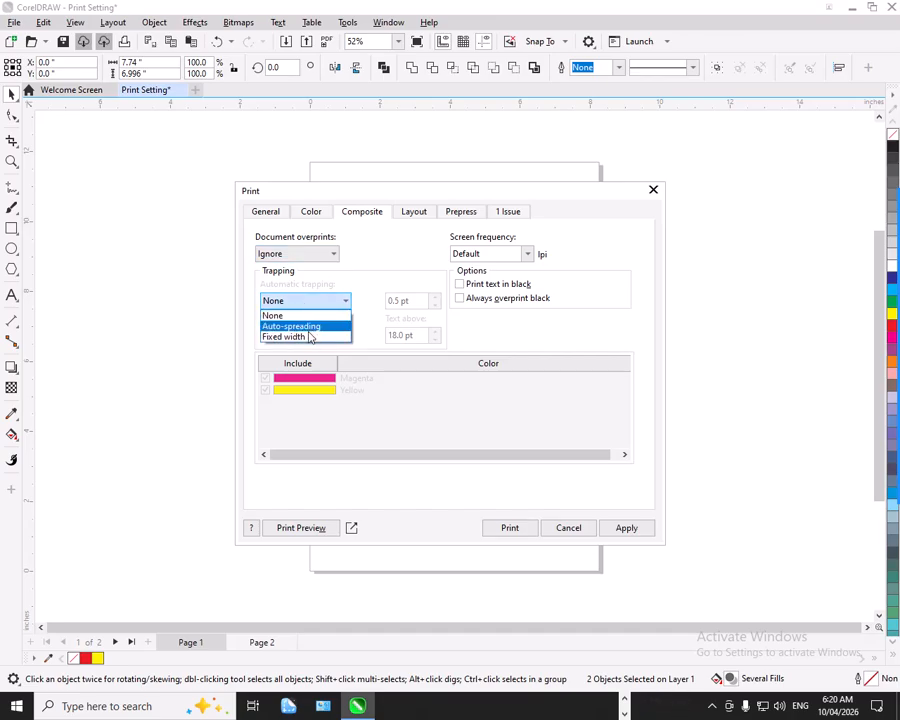
left_click(310, 299)
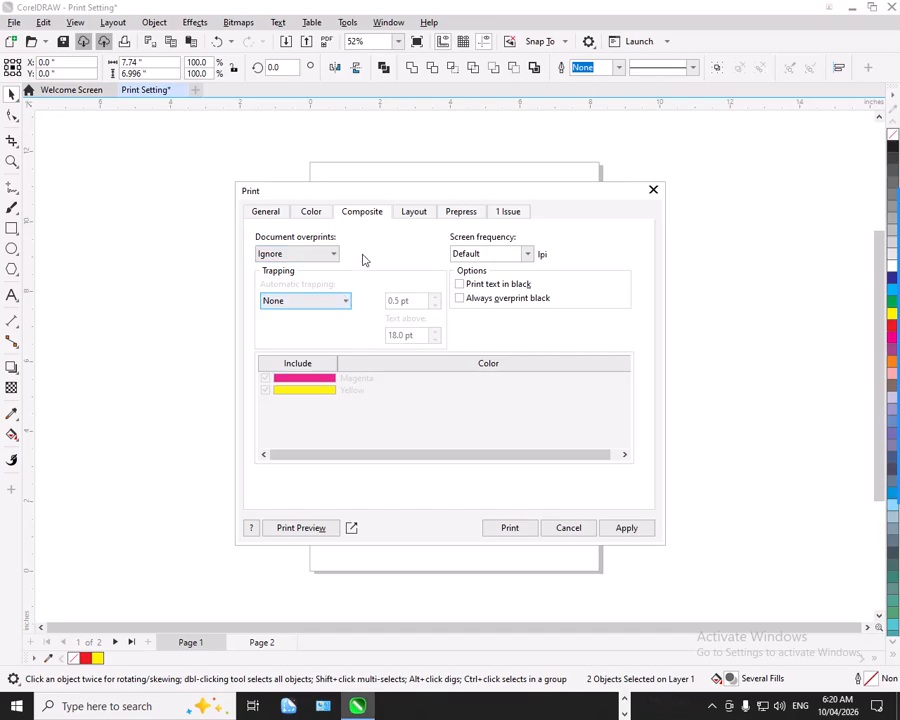
left_click(517, 253)
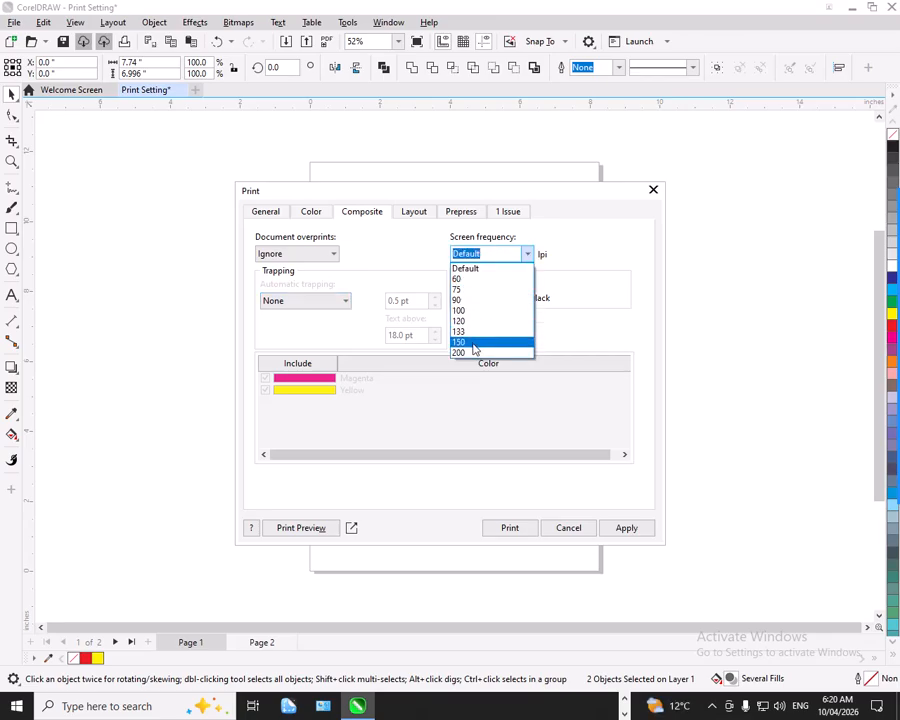
left_click(524, 254)
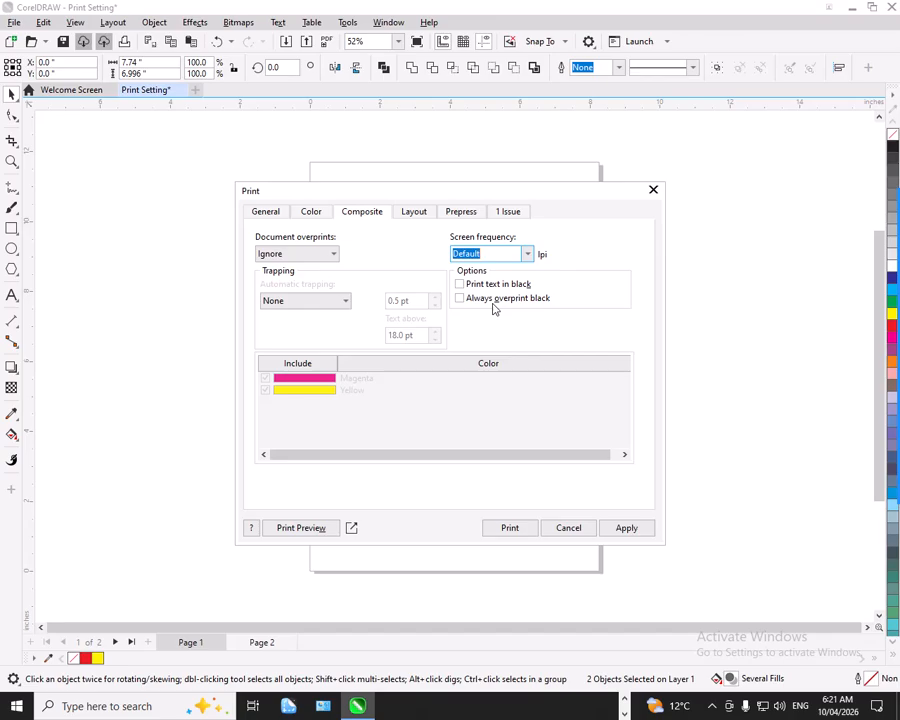
left_click(433, 366)
left_click(350, 218)
left_click(354, 211)
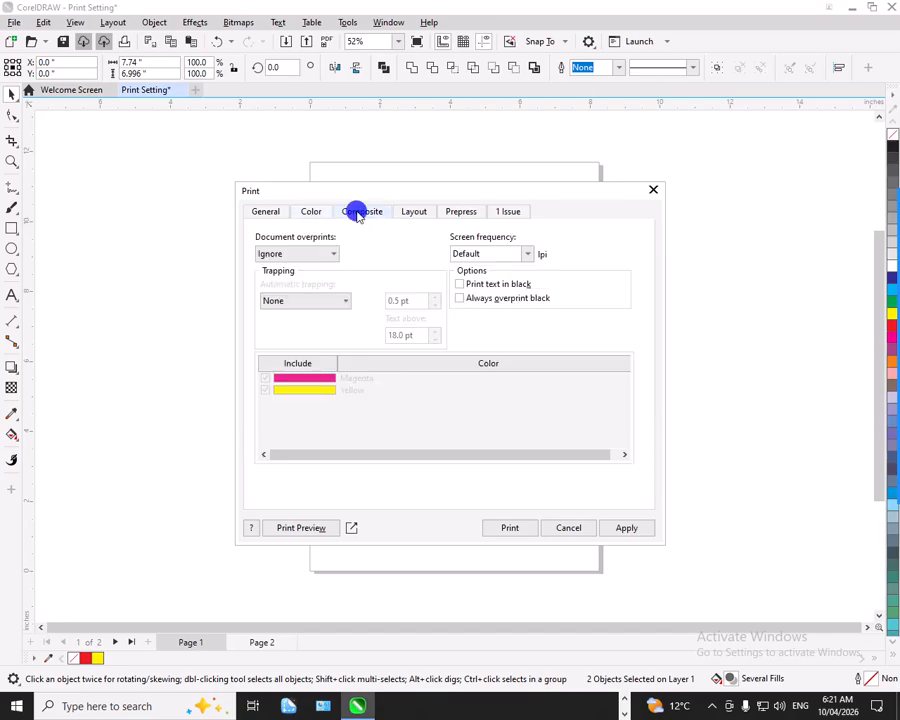
Examine the print layout choices for repositioning the artwork and the page the settings apply to.
left_click(418, 220)
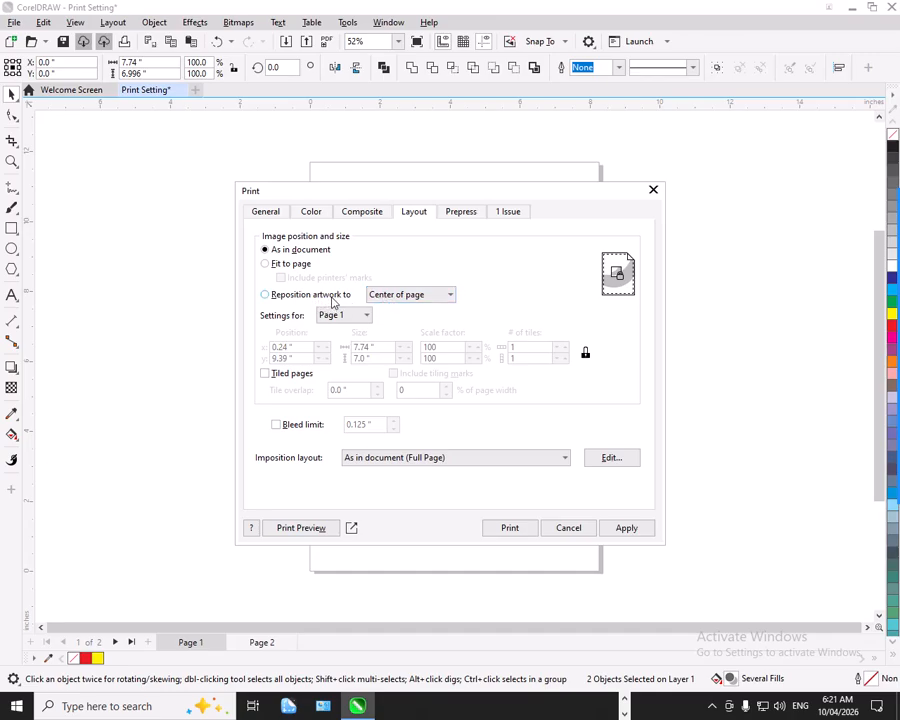
left_click(407, 303)
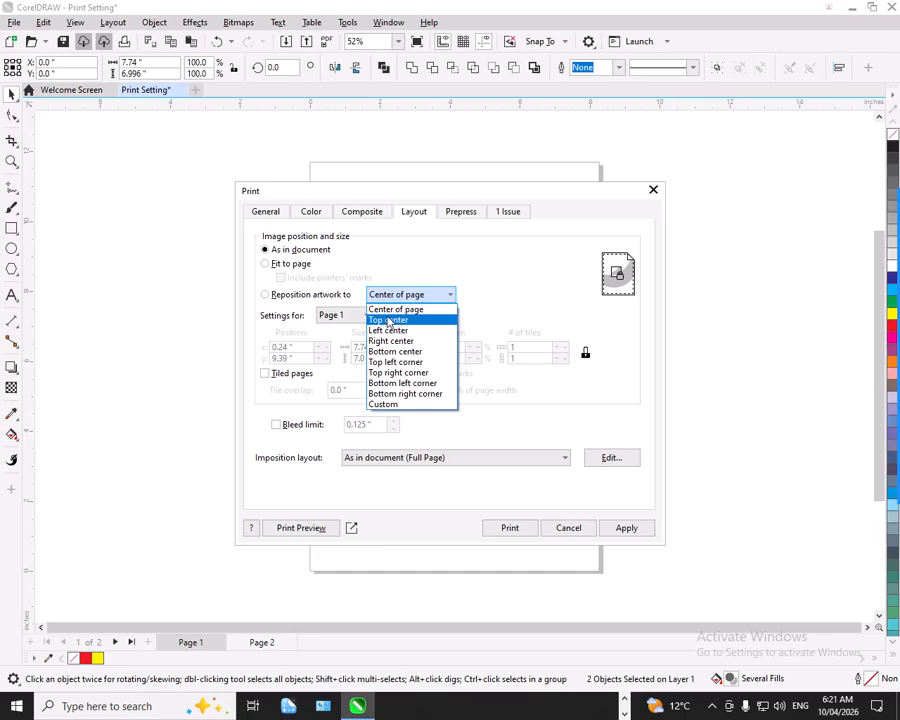
left_click(340, 282)
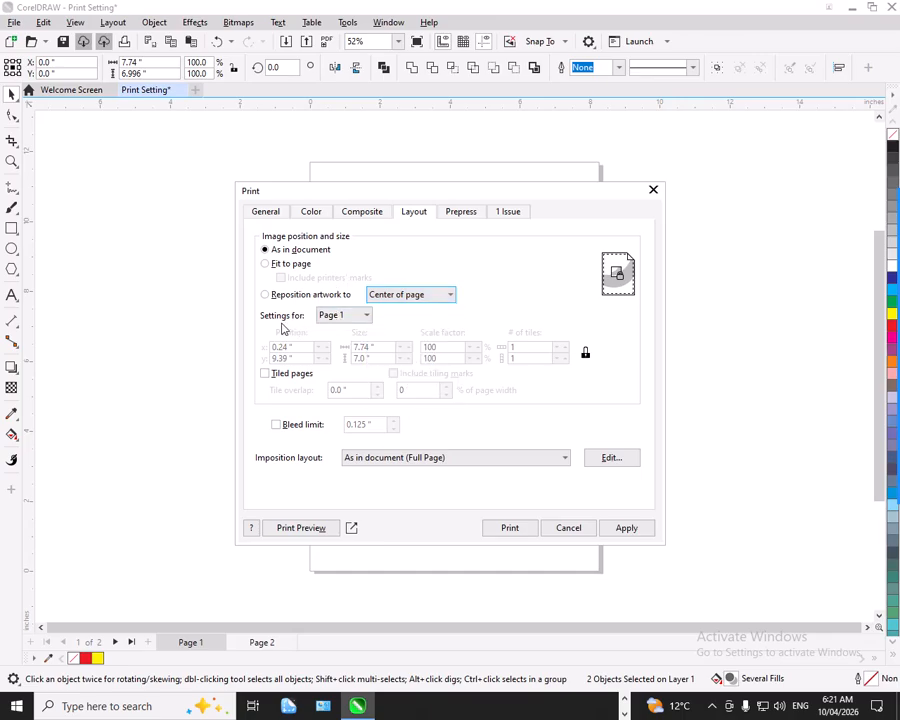
left_click(329, 317)
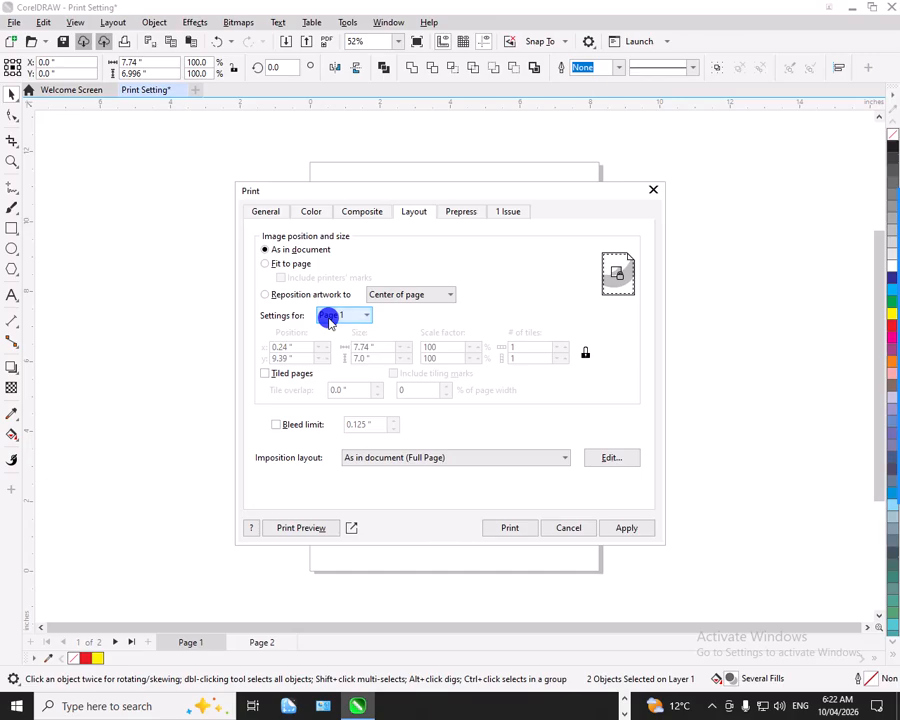
left_click(330, 316)
left_click(330, 316)
Try Tiled pages and a bleed limit with the artwork repositioned to the top left corner, and view the imposition layouts.
left_click(267, 377)
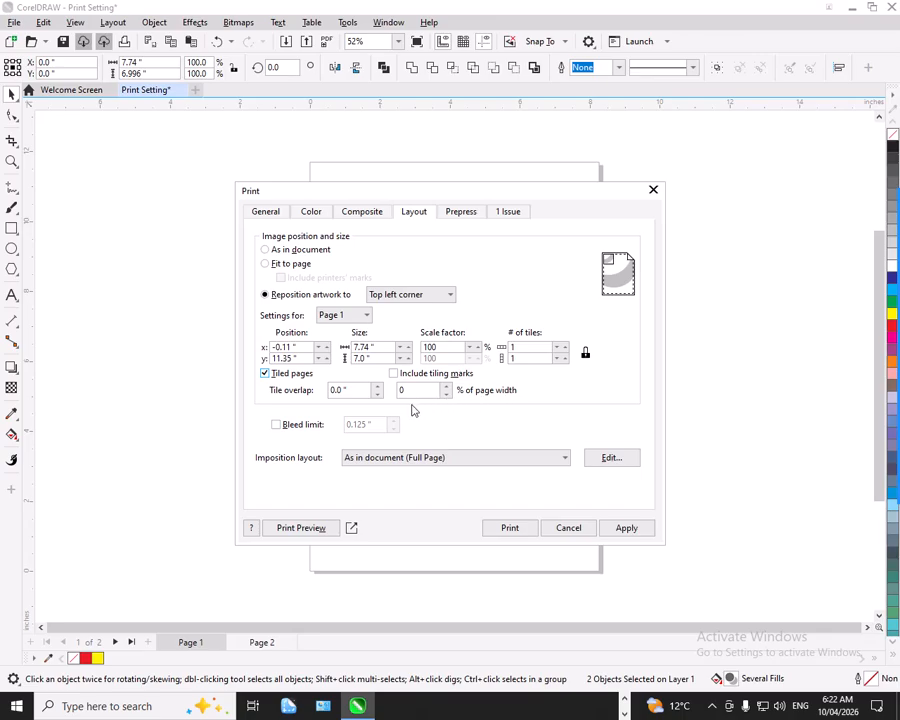
left_click(276, 425)
left_click(358, 461)
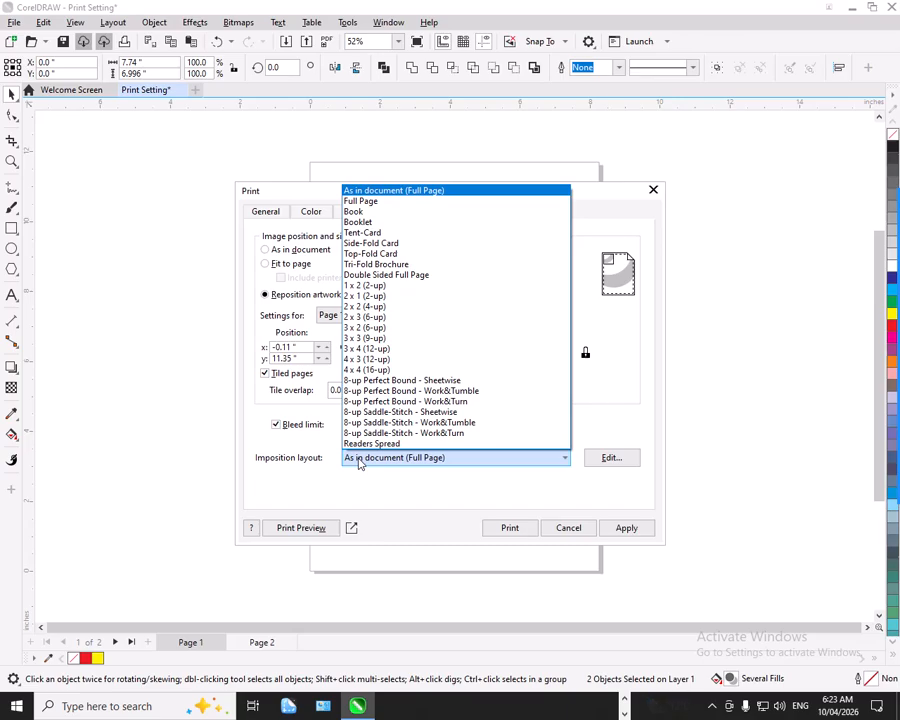
left_click(572, 414)
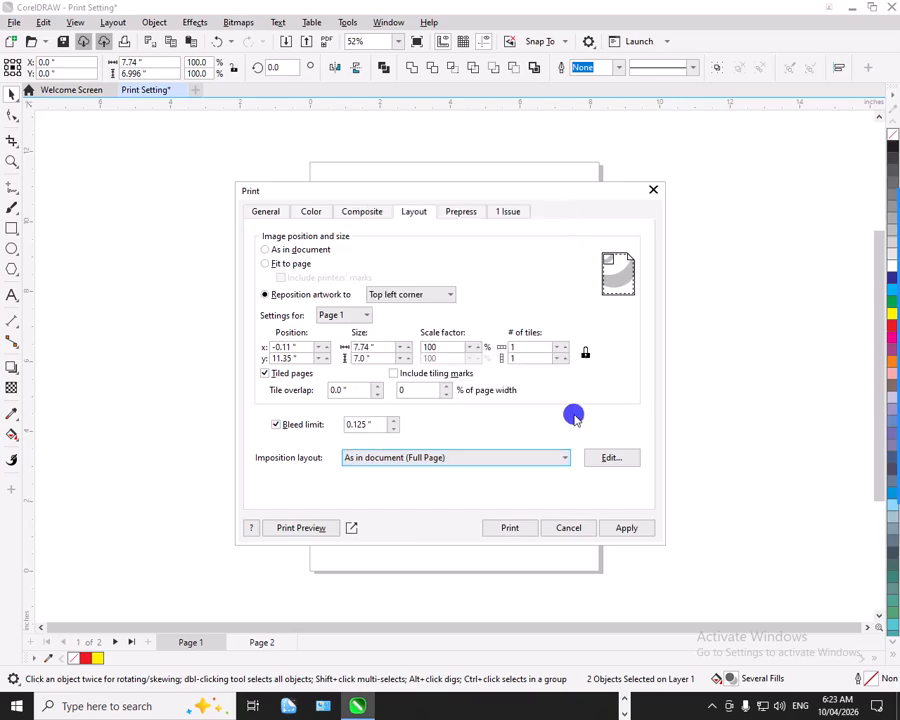
Try fitting the artwork to the page, and restore As in document with Tiled pages and Bleed limit off.
left_click(280, 266)
left_click(266, 373)
left_click(286, 265)
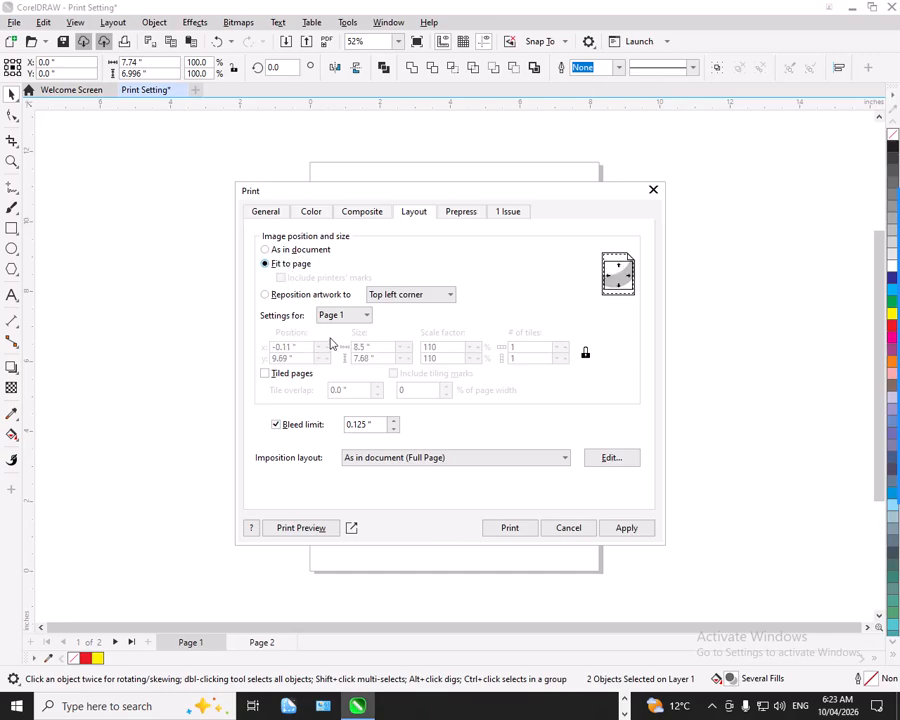
left_click(286, 374)
left_click(287, 374)
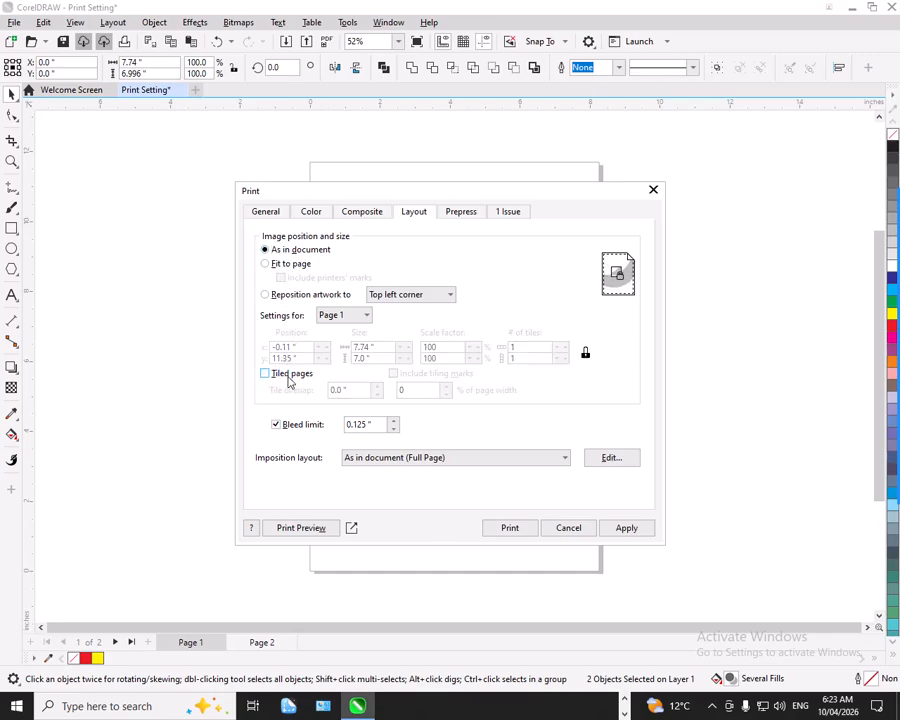
left_click(285, 424)
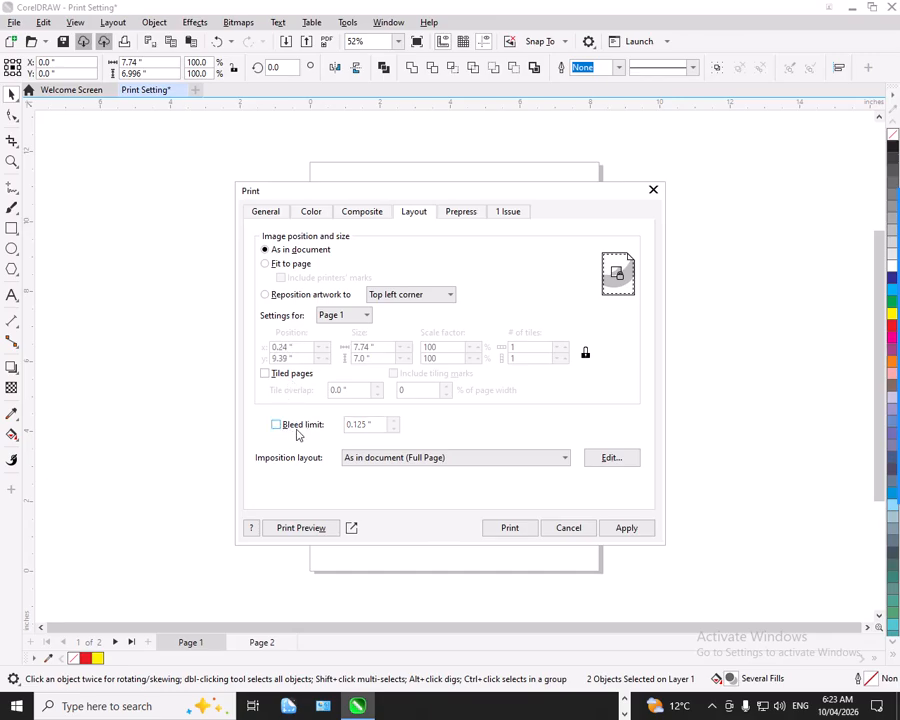
Try the Invert and Print file information options in the prepress settings, and turn both back off.
left_click(453, 211)
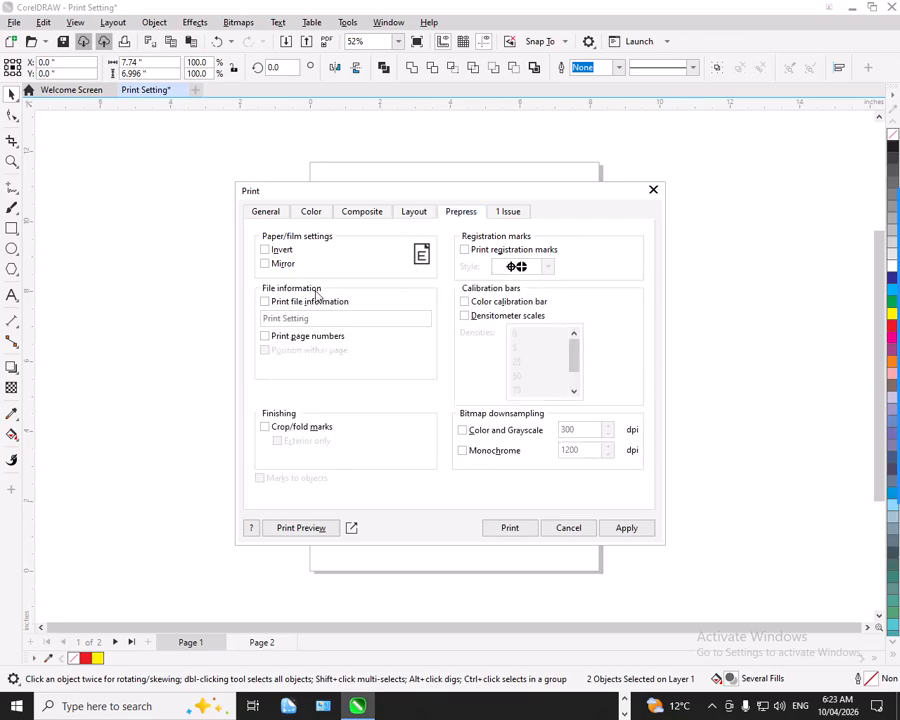
left_click(283, 251)
left_click(284, 251)
left_click(303, 300)
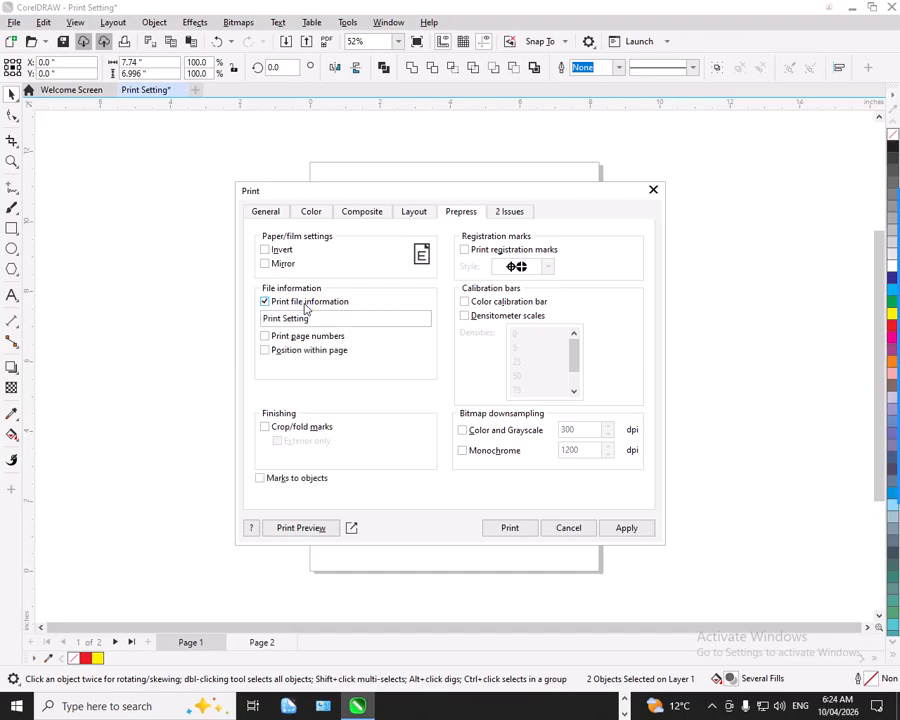
left_click(297, 317)
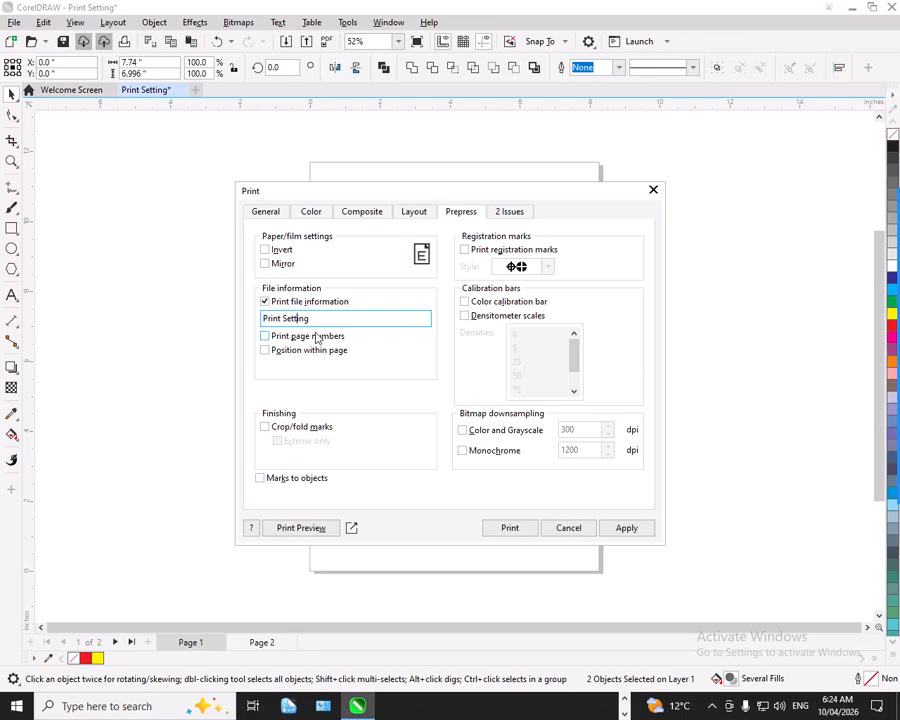
left_click(308, 303)
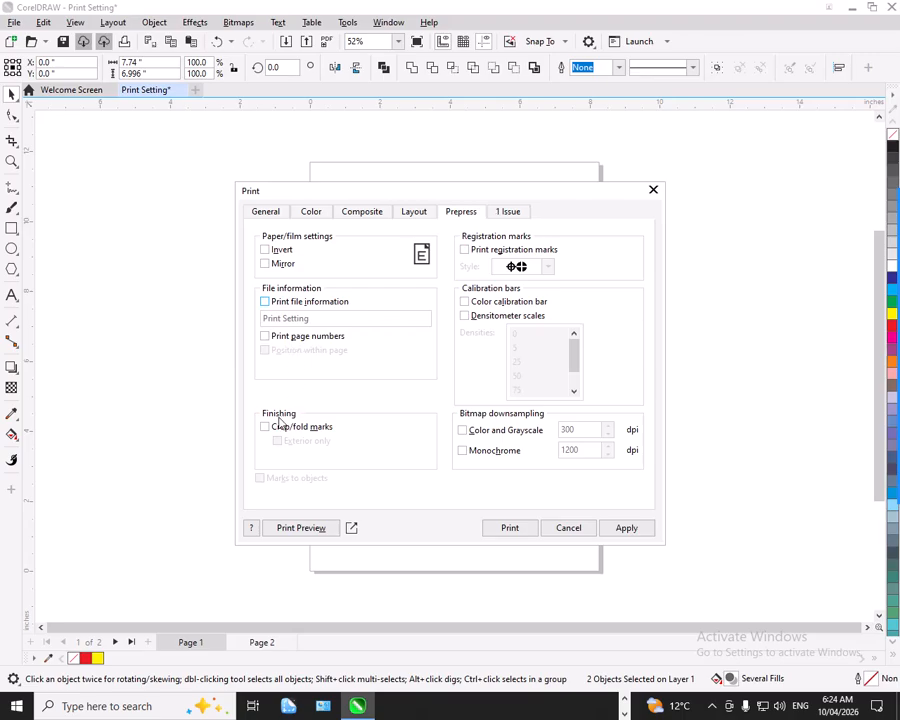
Try the Crop/fold marks and Print registration marks options, view the registration mark styles, and turn both options back off.
left_click(310, 428)
left_click(317, 429)
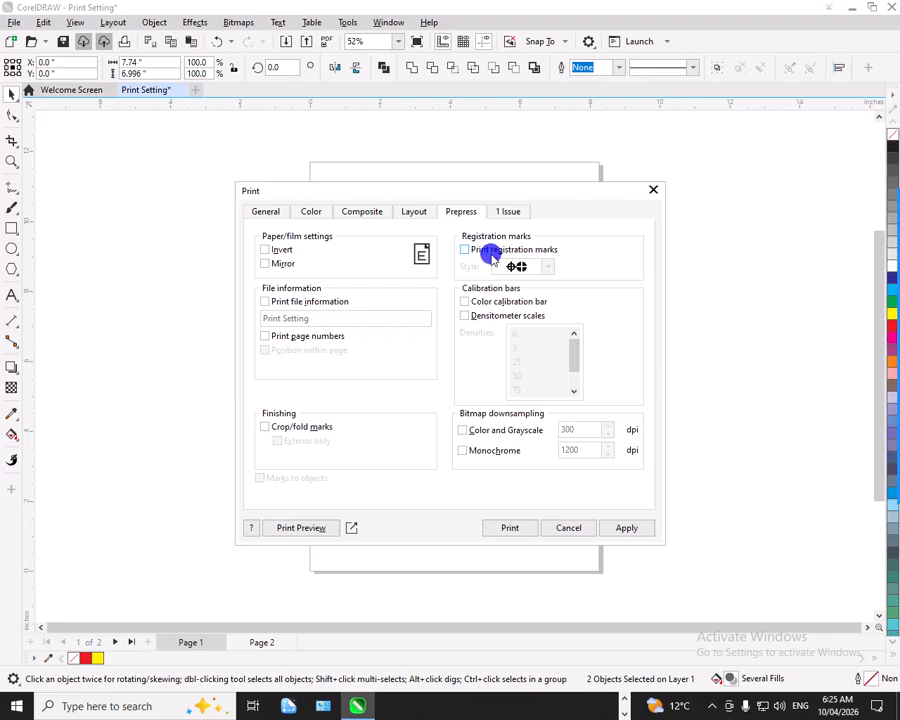
left_click(466, 248)
left_click(548, 267)
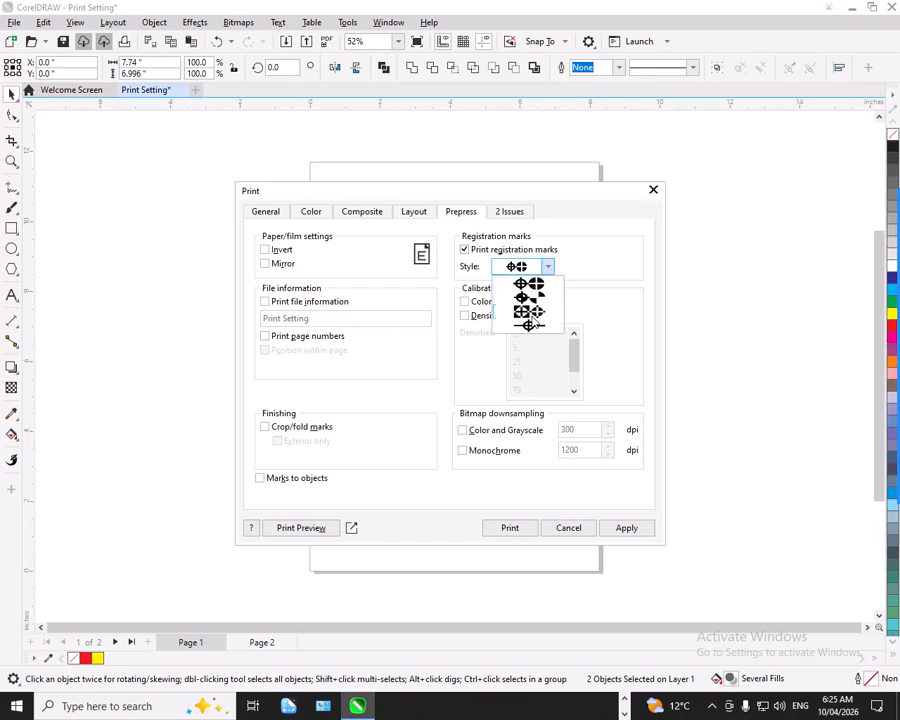
left_click(488, 248)
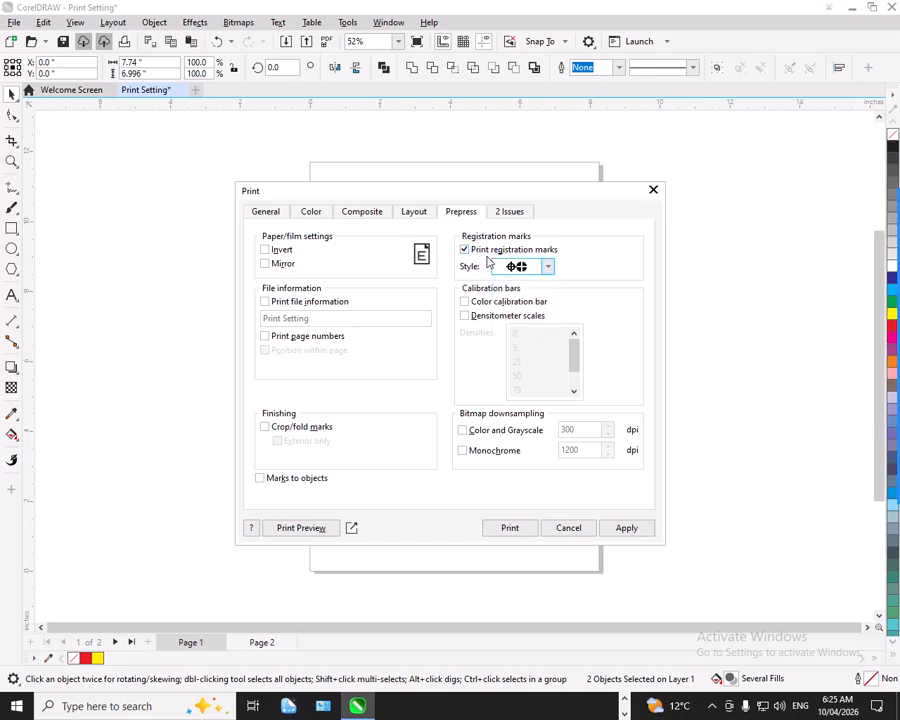
left_click(474, 252)
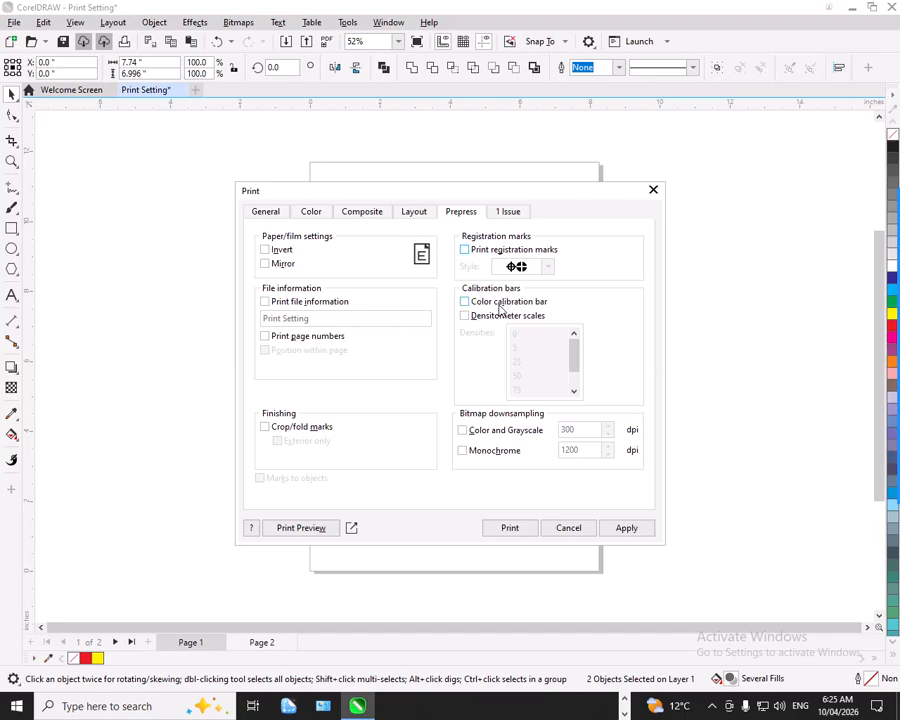
Try the Color calibration bar together with Marks to objects in the prepress settings, and turn both back off.
left_click(506, 301)
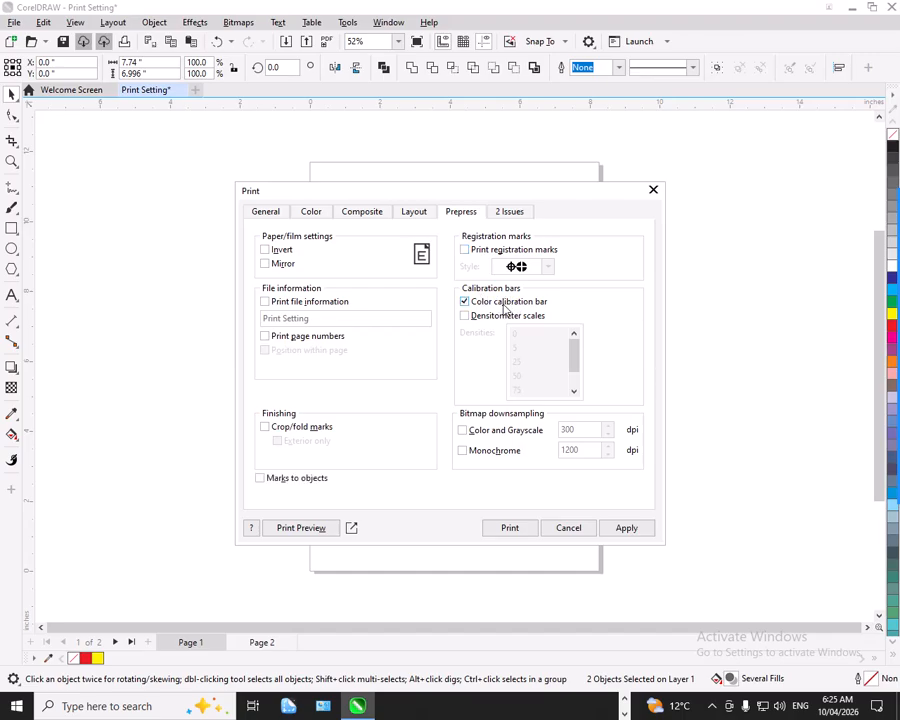
left_click(495, 302)
left_click(495, 302)
left_click(477, 307)
left_click(466, 302)
left_click(313, 484)
left_click(310, 477)
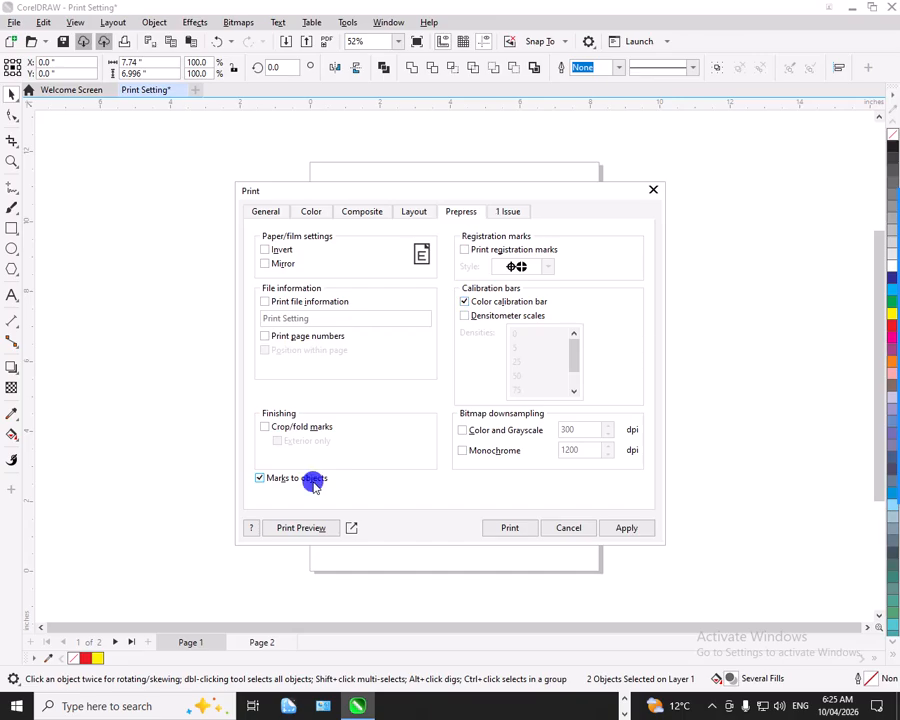
left_click(497, 300)
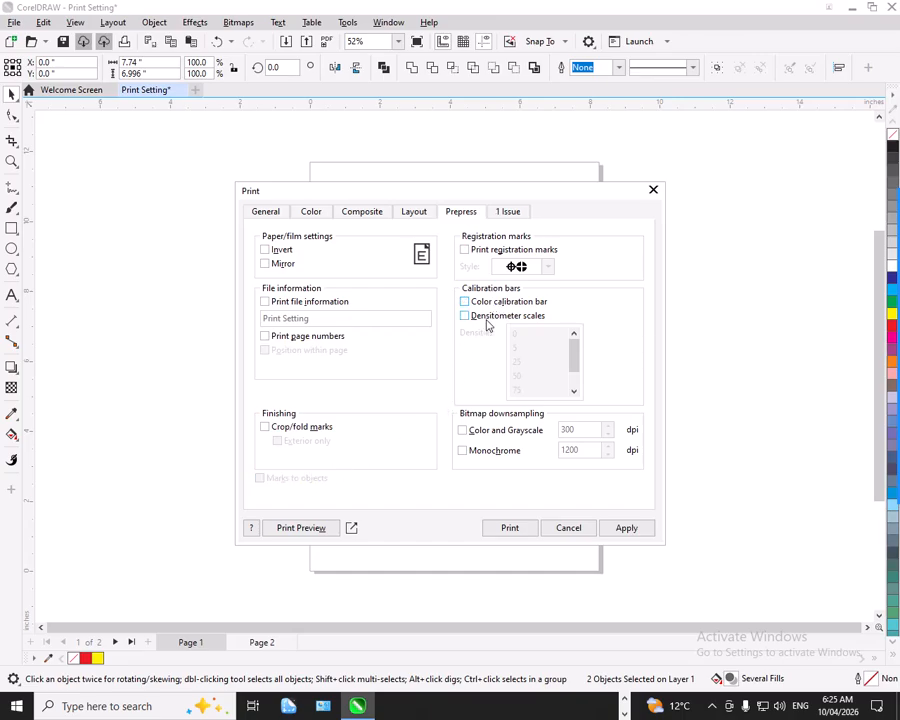
Try Densitometer scales with its density list and the Color and Grayscale bitmap downsampling, and turn both back off.
left_click(497, 321)
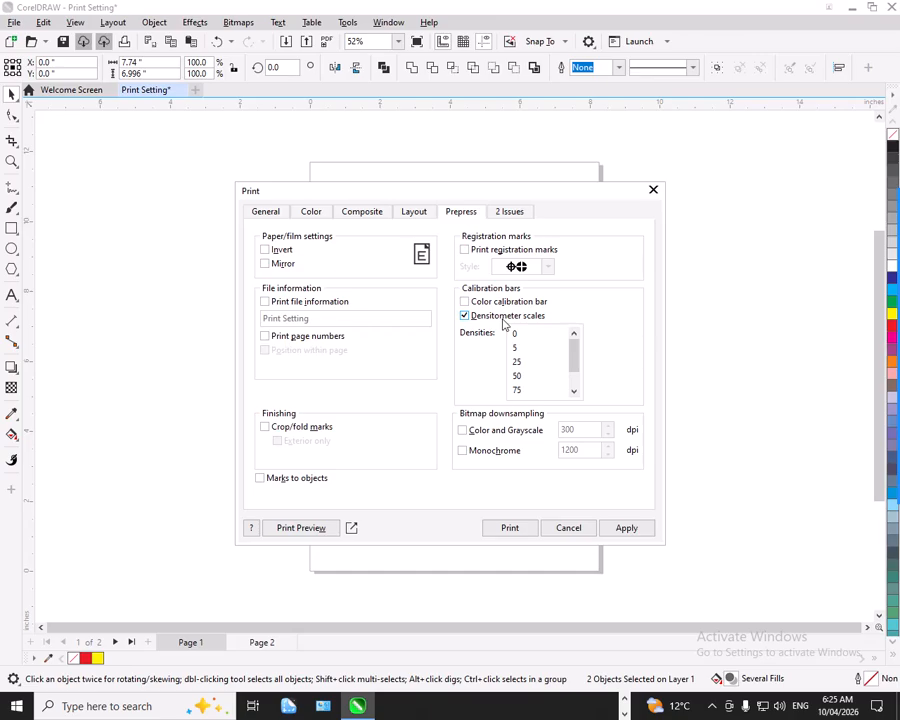
mouse_move(575, 364)
left_mouse_down()
mouse_move(575, 394)
mouse_move(577, 362)
left_mouse_up()
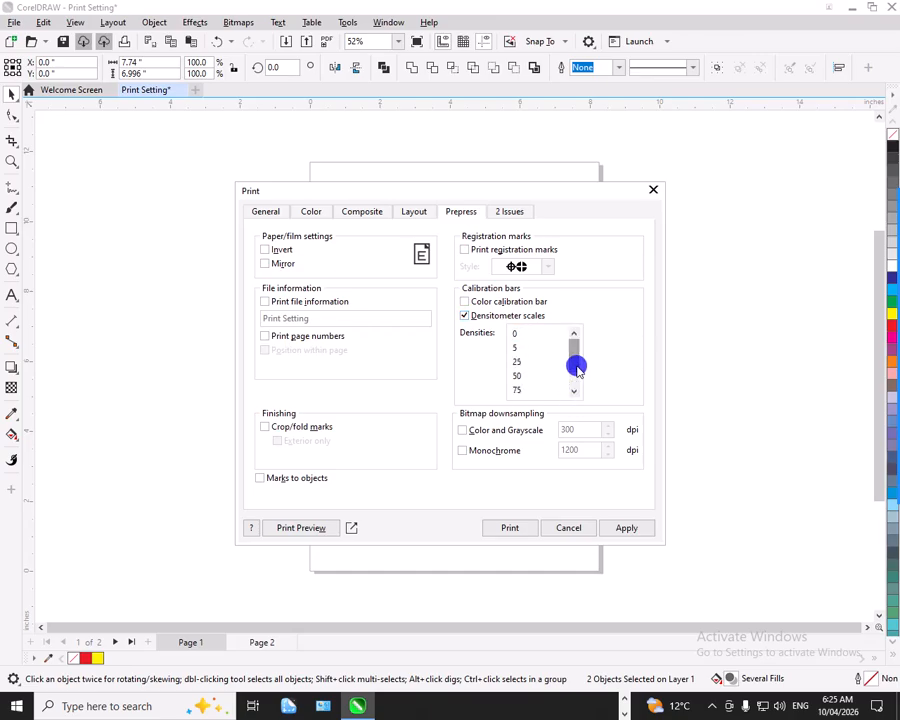
left_click(499, 320)
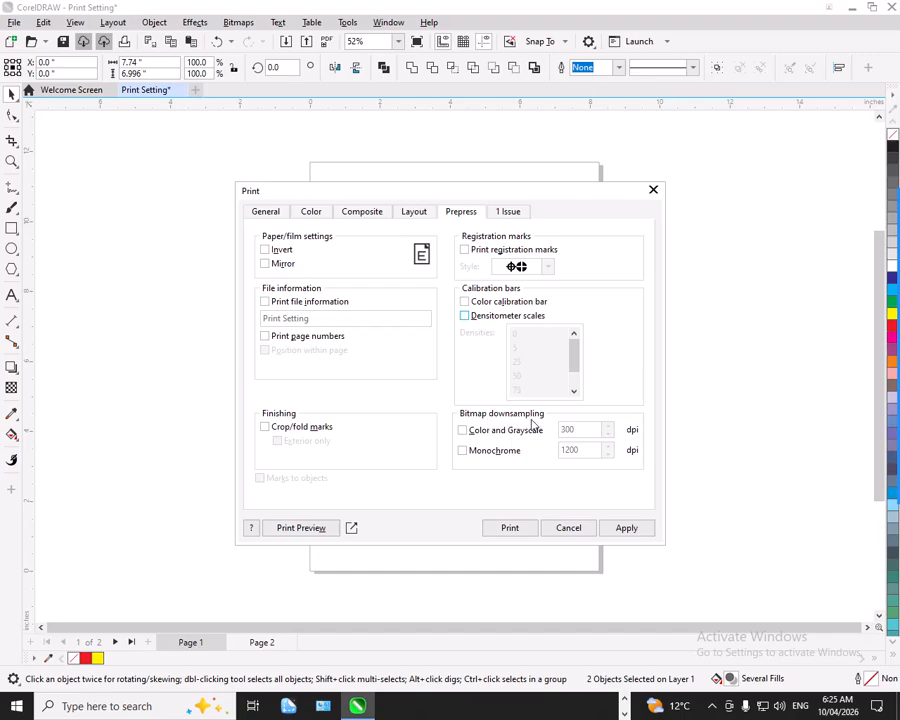
left_click(500, 432)
left_click(499, 431)
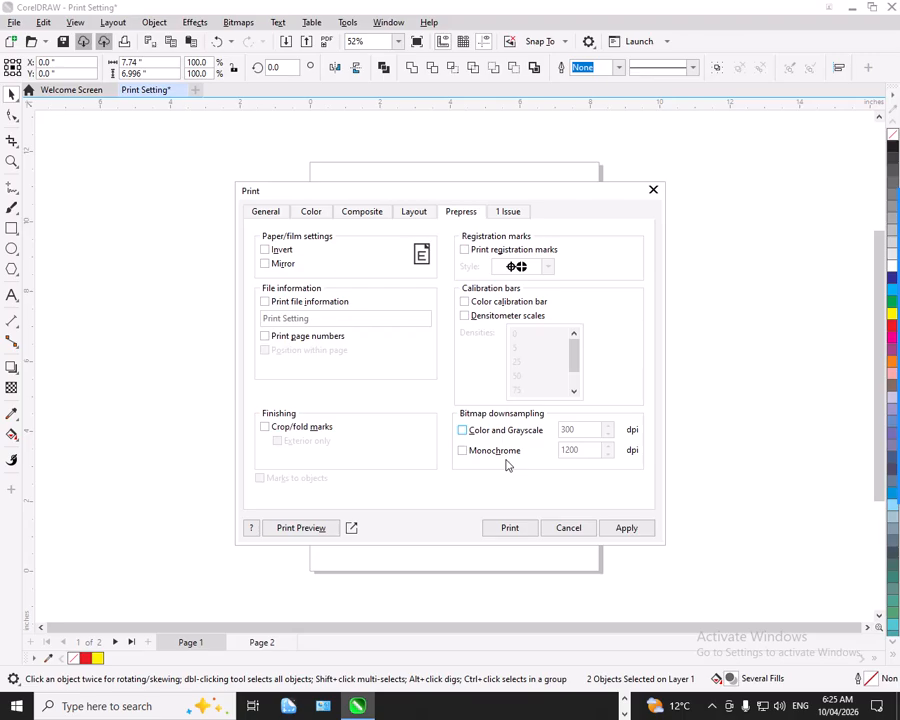
Examine the reported print issue with its details and suggestions, and view the available preflight settings.
left_click(497, 212)
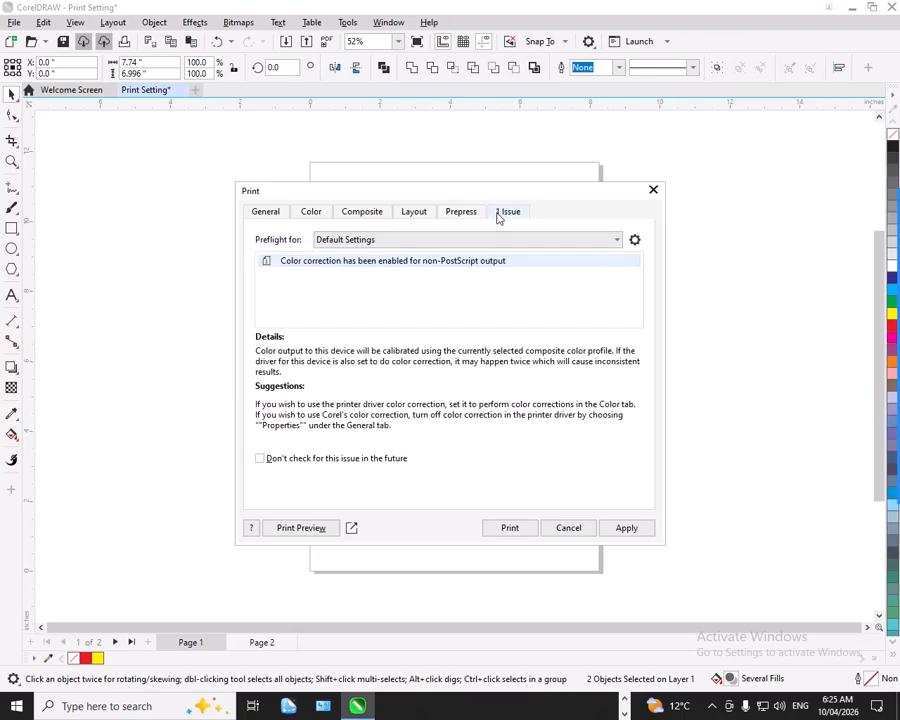
left_click(349, 239)
left_click(350, 241)
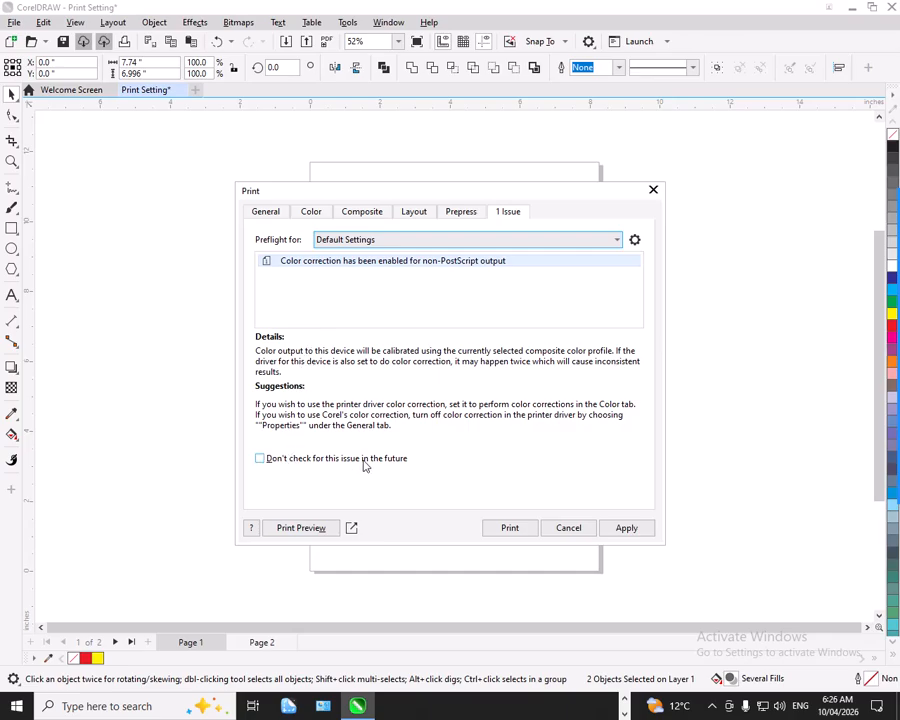
Apply the print settings for the current document with Even & Odd pages, and try printing it with Microsoft Print to PDF.
left_click(276, 212)
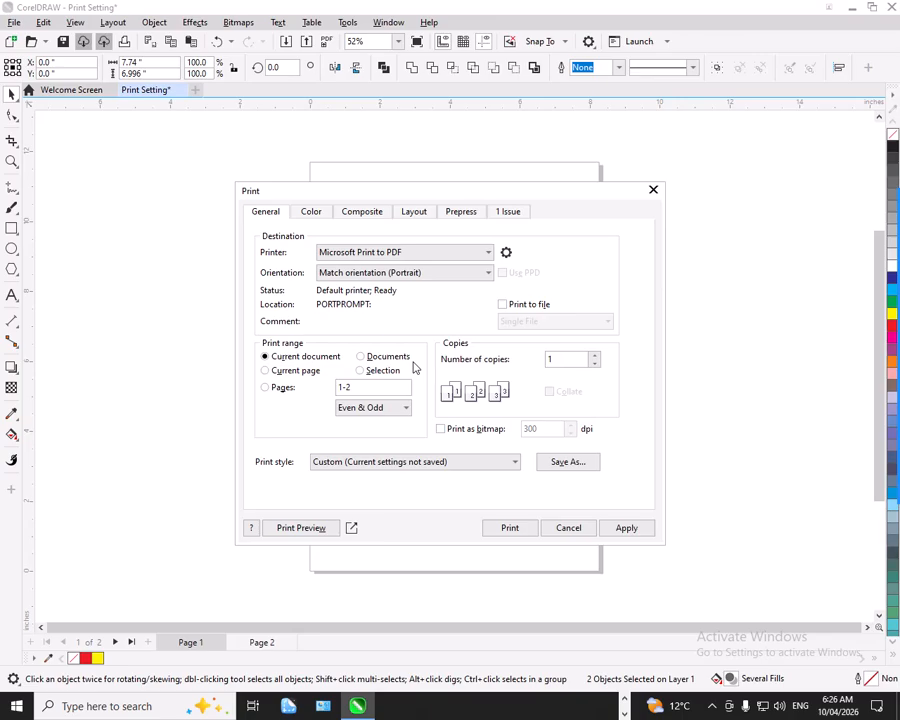
left_click(345, 412)
left_click(627, 530)
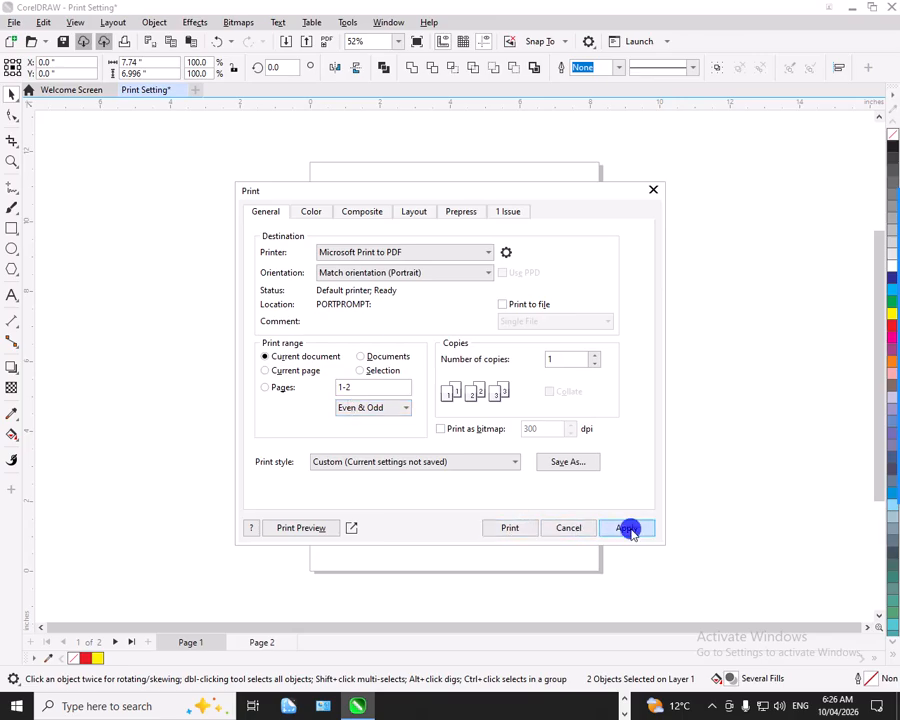
left_click(512, 528)
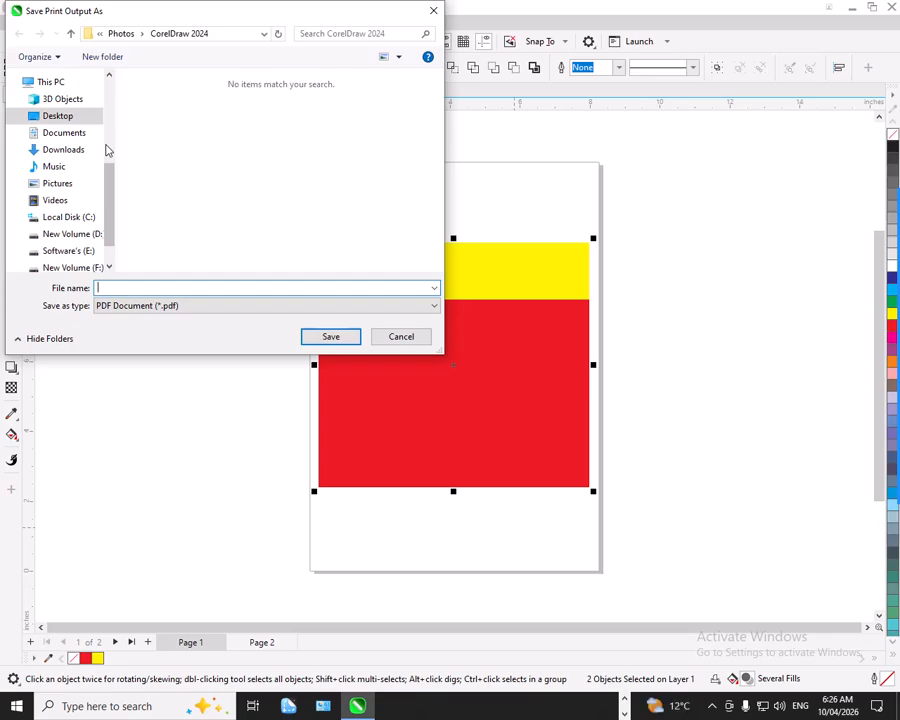
left_click(400, 338)
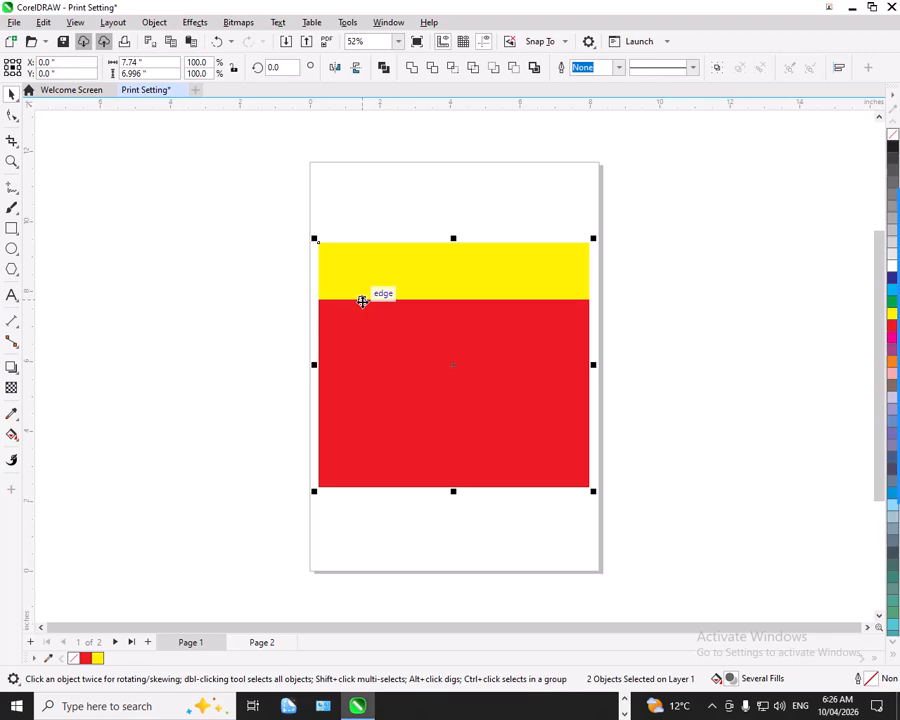
Import picture 27, the black ornate frame, from the Photos folder and place it left of the page about 5.4 in wide and 6.7 in high.
left_click(273, 255)
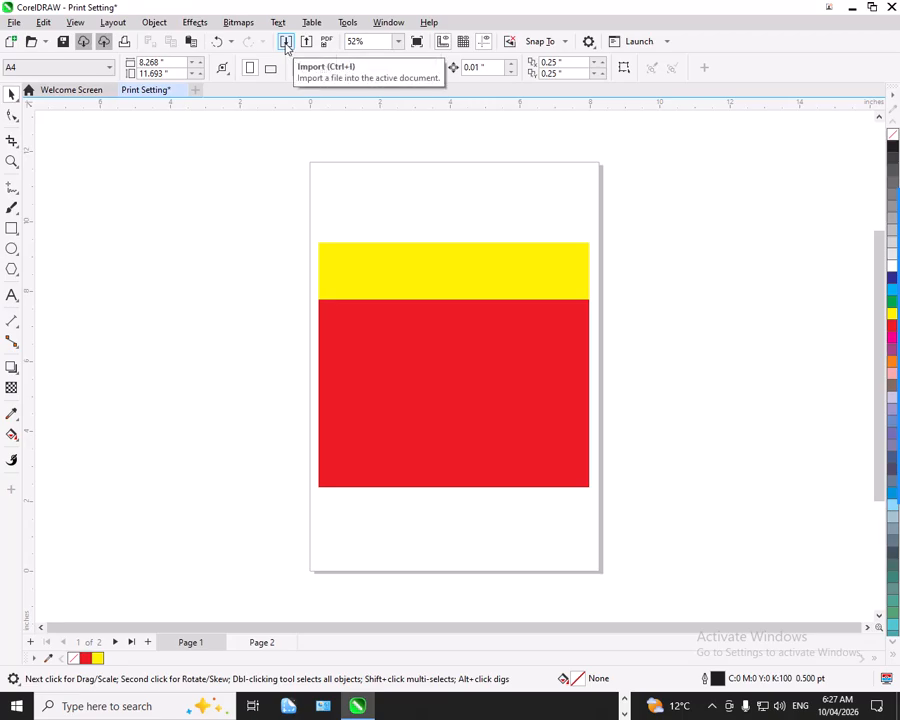
left_click(14, 22)
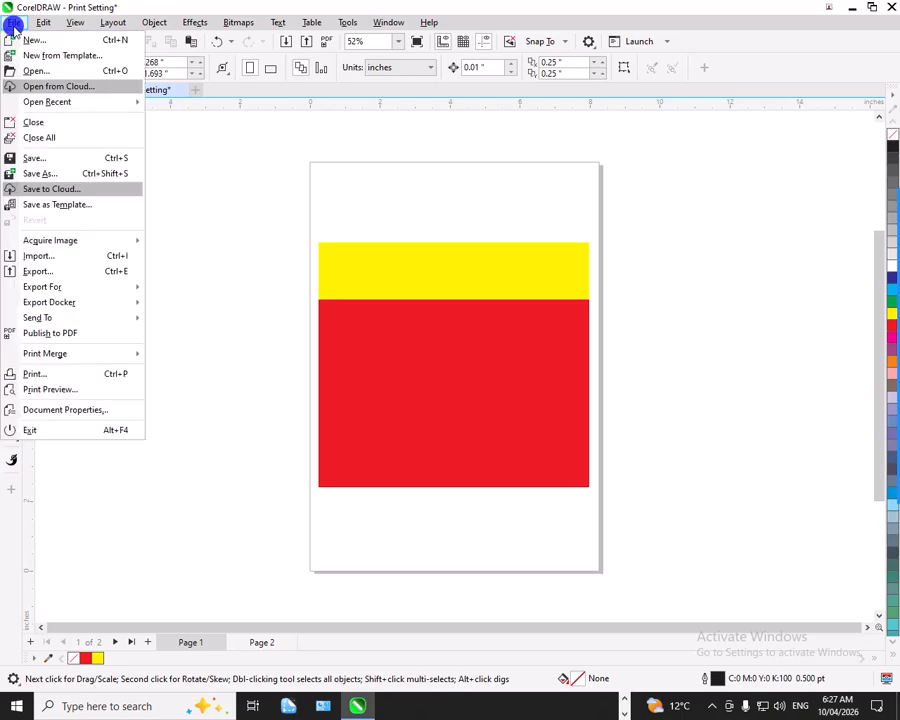
left_click(41, 255)
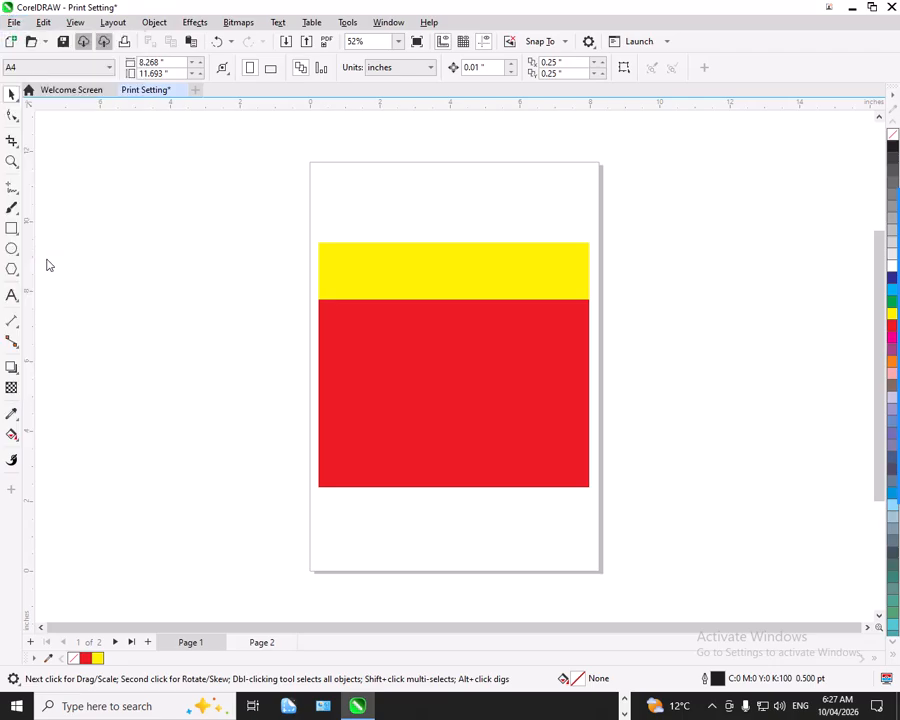
scroll(380, 224, "down", 5)
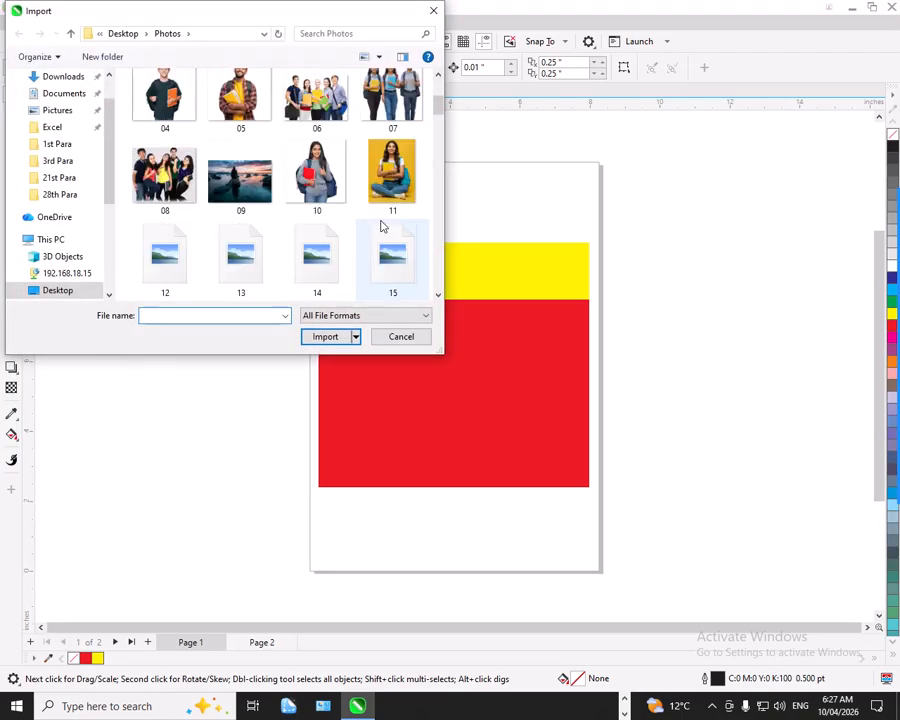
scroll(380, 224, "down", 4)
left_click(249, 185)
left_click(320, 186)
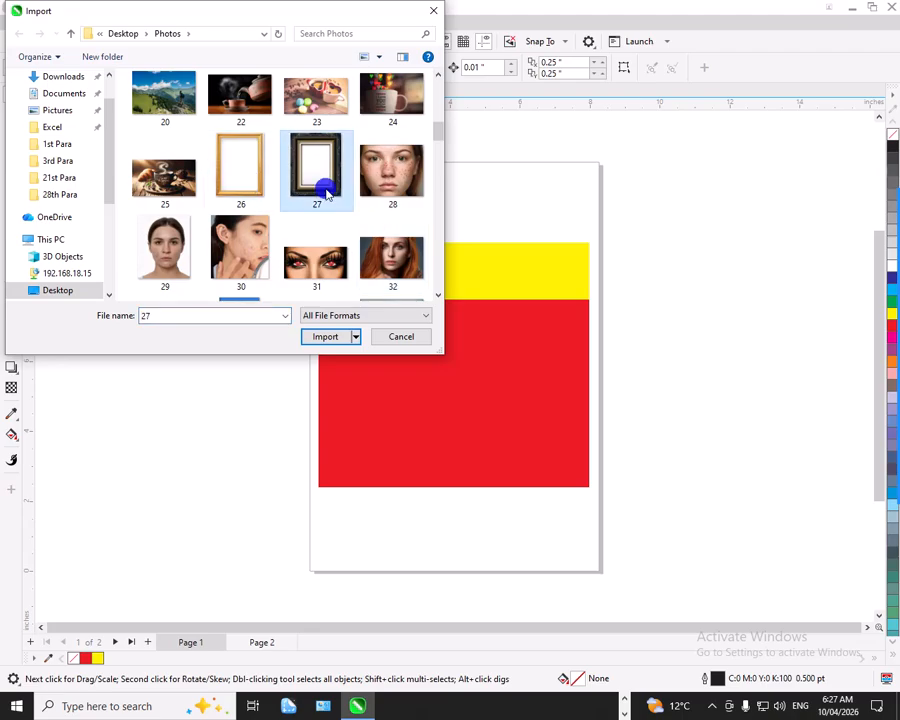
left_click(314, 336)
left_click_drag(71, 188, 257, 610)
left_click(217, 416)
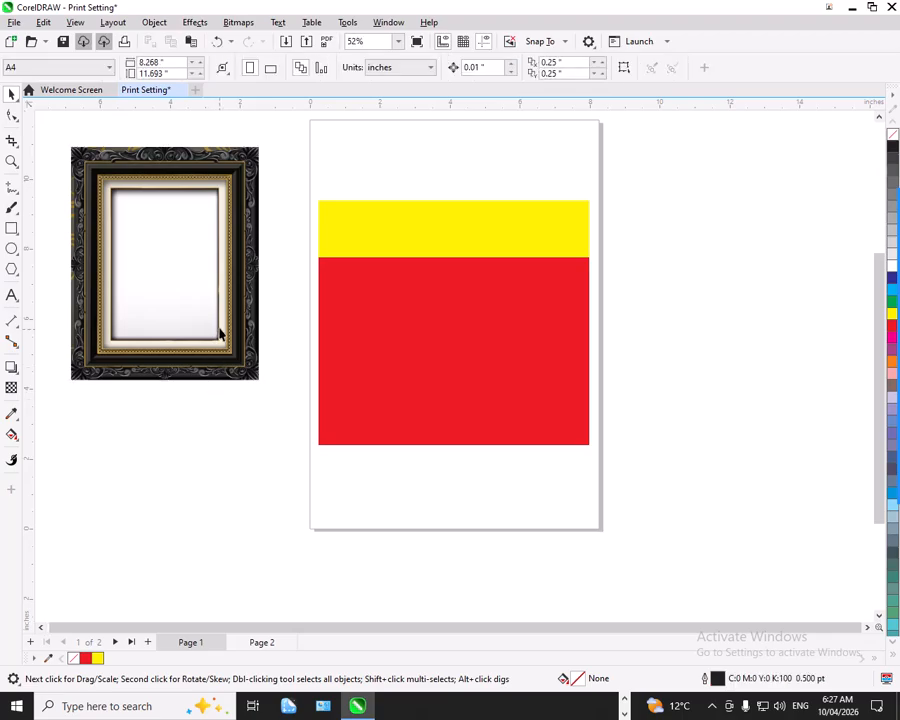
Select the imported frame picture and open the print settings.
left_click(218, 327)
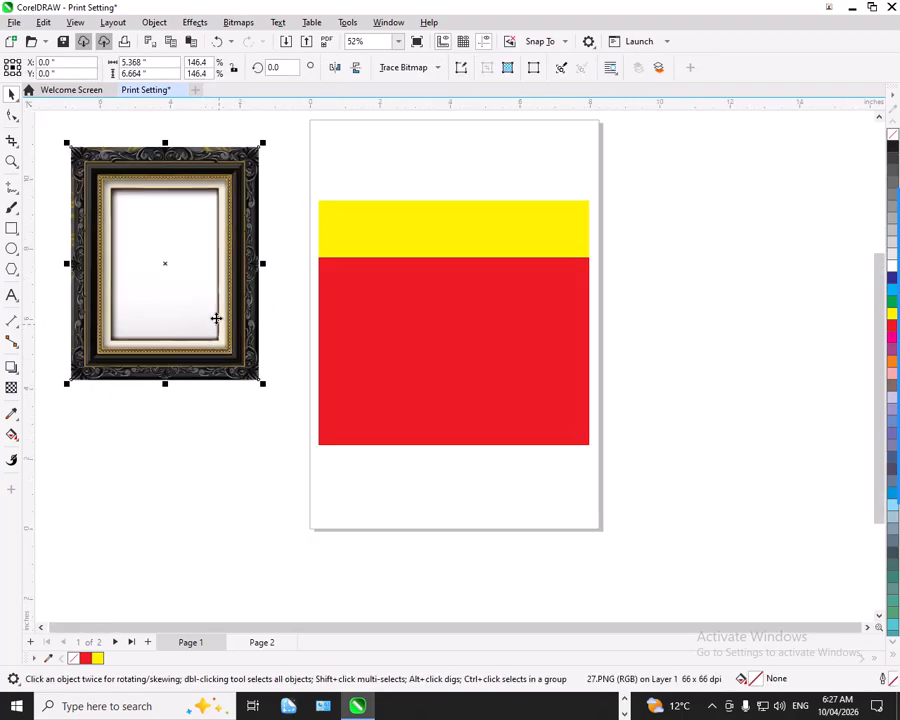
left_click(123, 42)
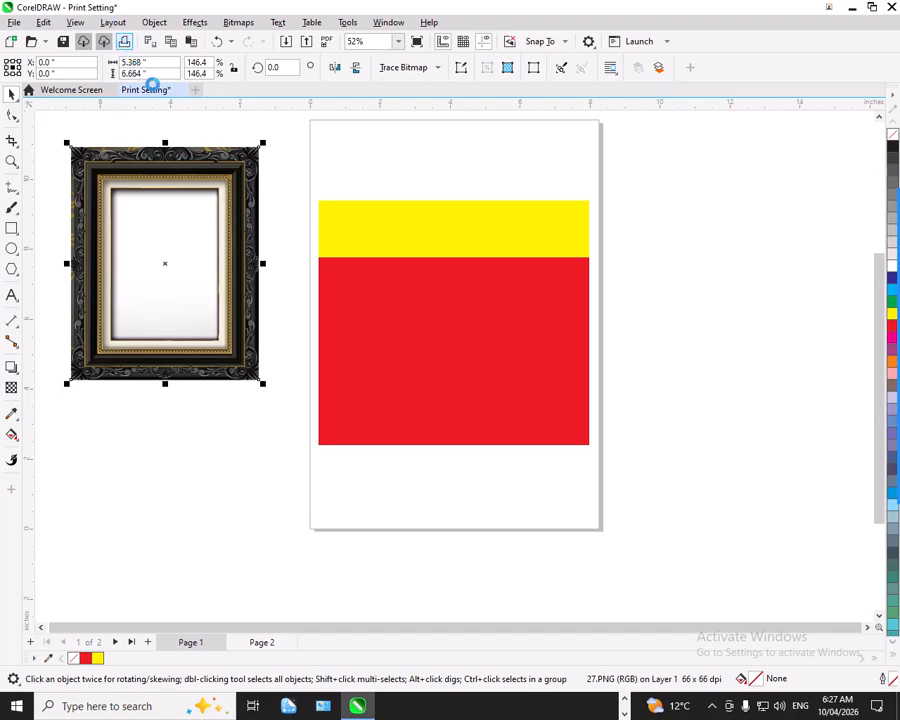